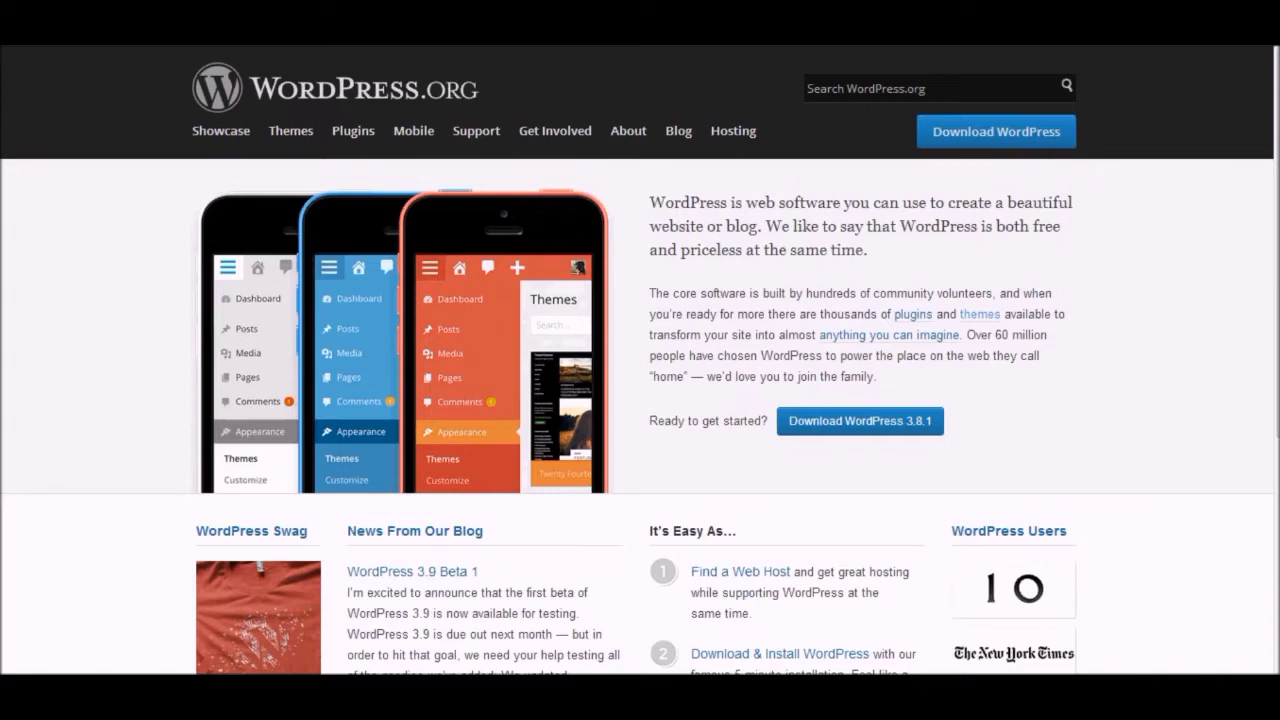
# Step: Download the WordPress 3.8.1 .zip package, and bring up the FileZilla website in the browser
pyautogui.click(979, 149)
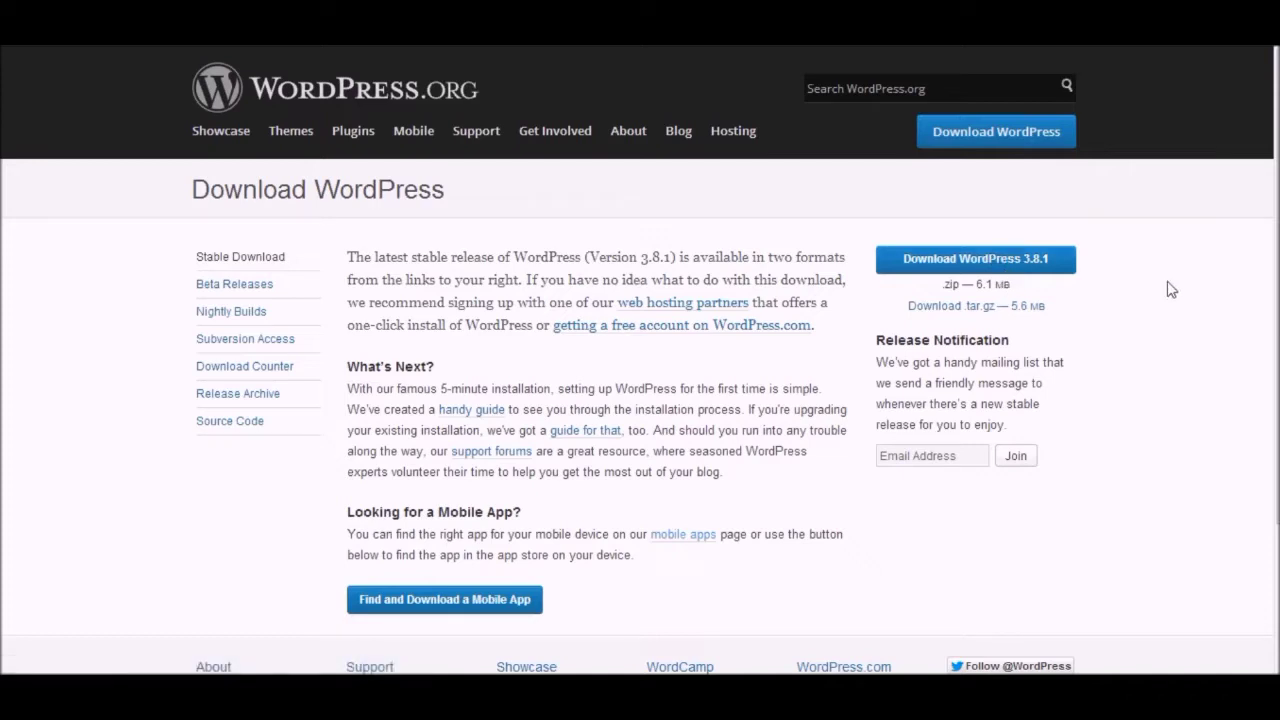
pyautogui.click(984, 263)
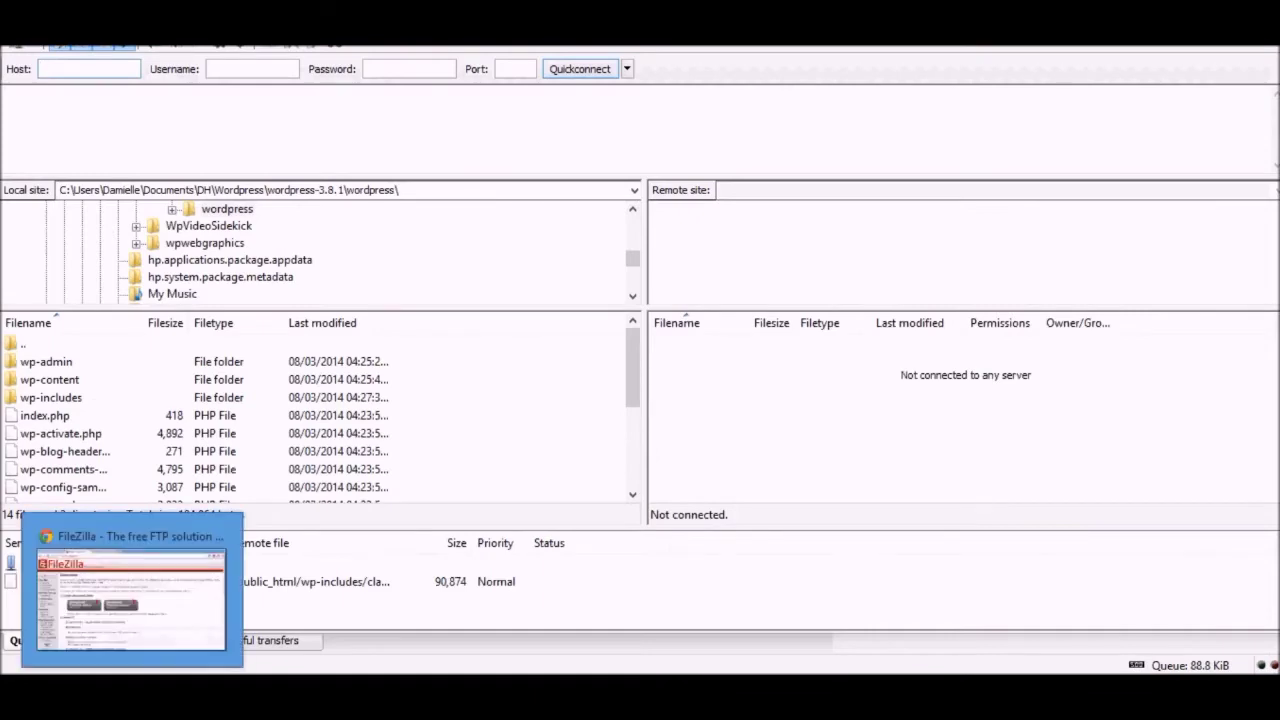
pyautogui.click(129, 600)
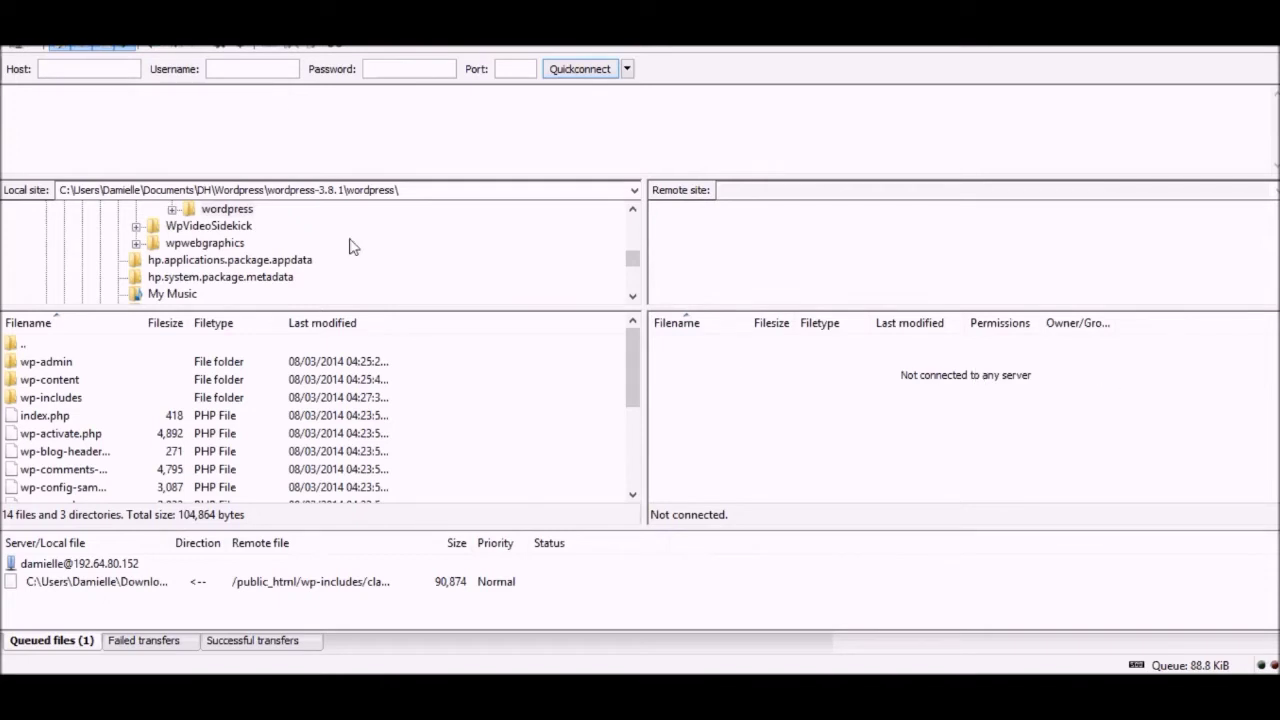
# Step: Enter ftp.wpvideosidekick.com as the host for the quick FTP connection
pyautogui.moveTo(64, 78)
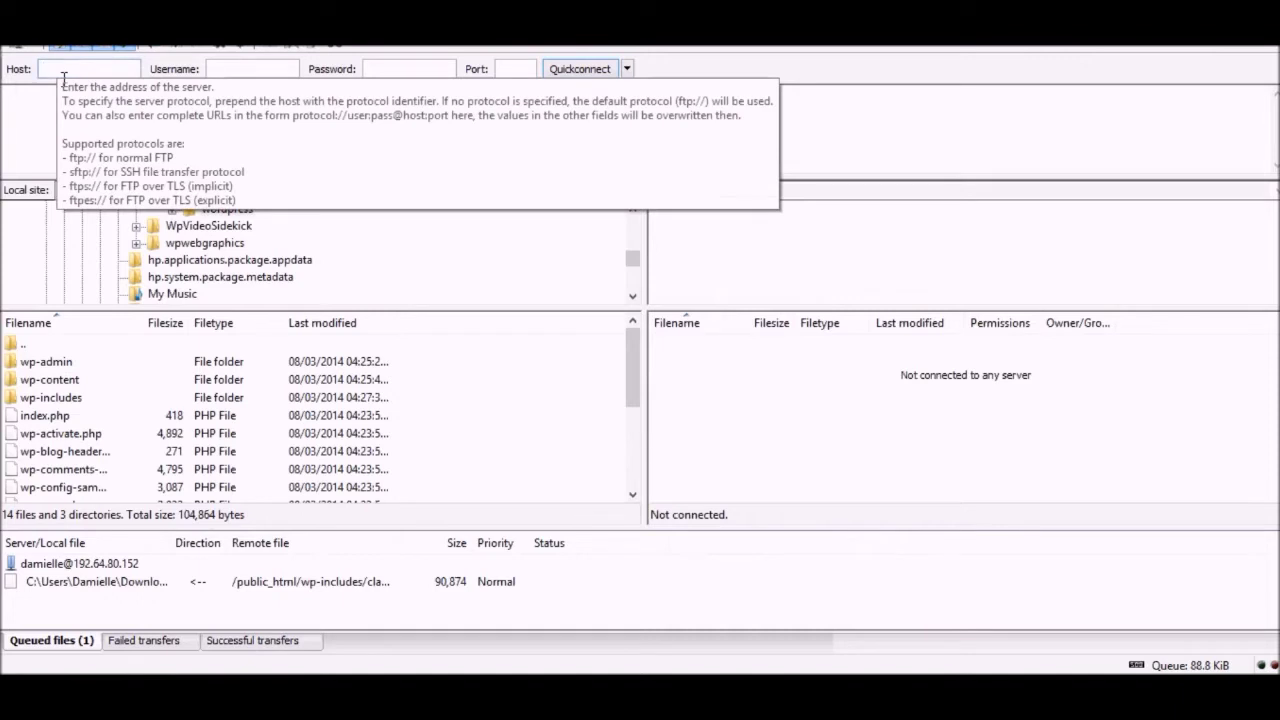
pyautogui.write('ftp.w')
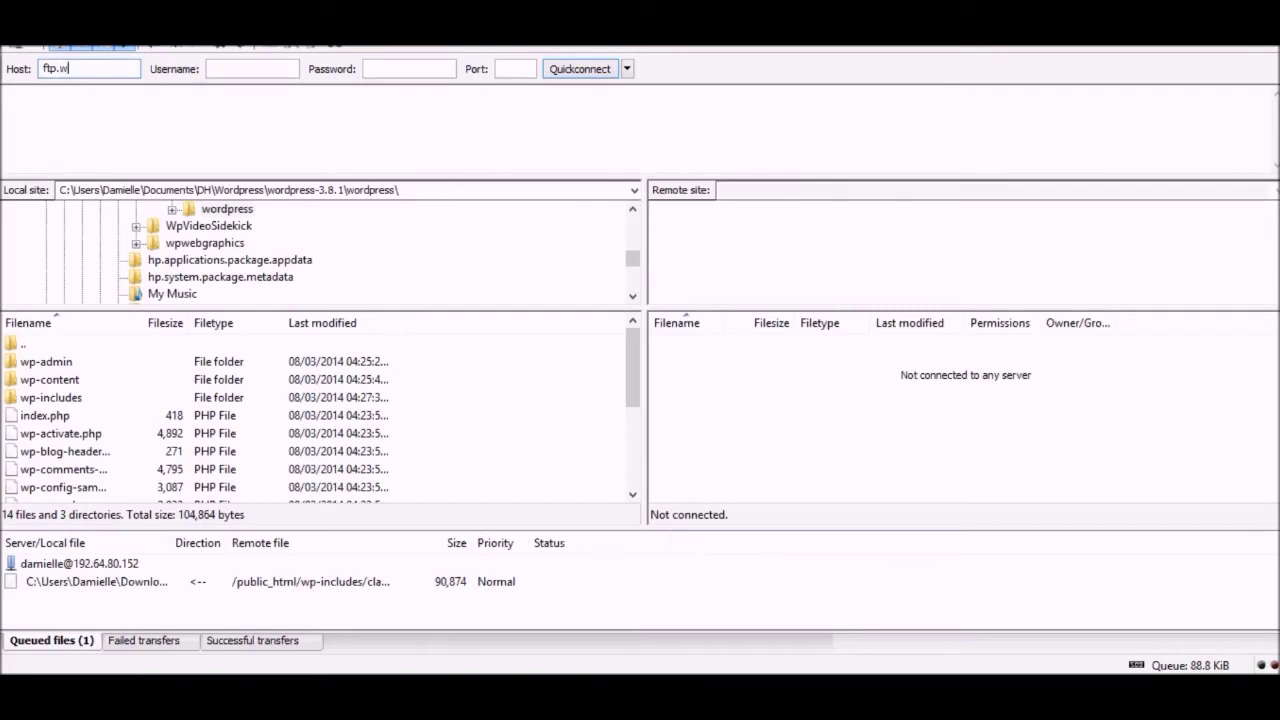
pyautogui.write('pvideosidekick.com')
pyautogui.click(44, 68)
pyautogui.click(132, 68)
pyautogui.click(218, 72)
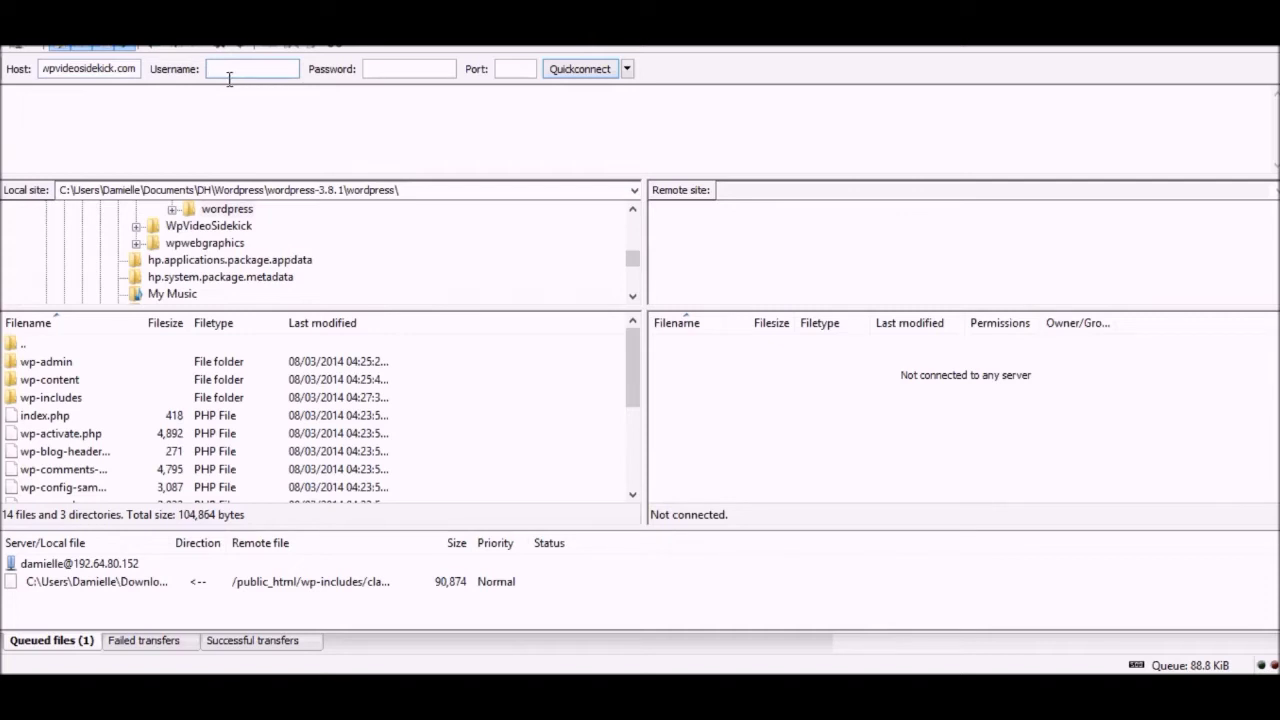
pyautogui.click(229, 78)
pyautogui.click(519, 77)
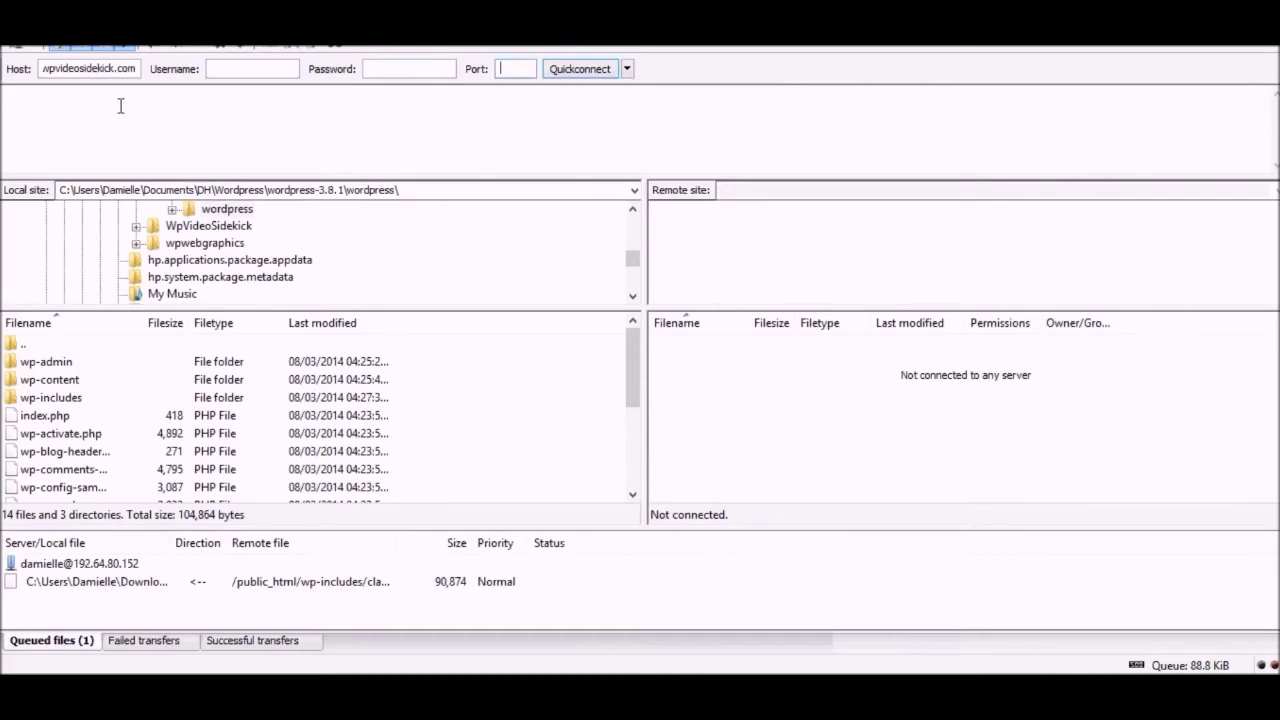
# Step: Clear the host address and try a quick connection without any connection details
pyautogui.moveTo(136, 69); pyautogui.dragTo(7, 94)
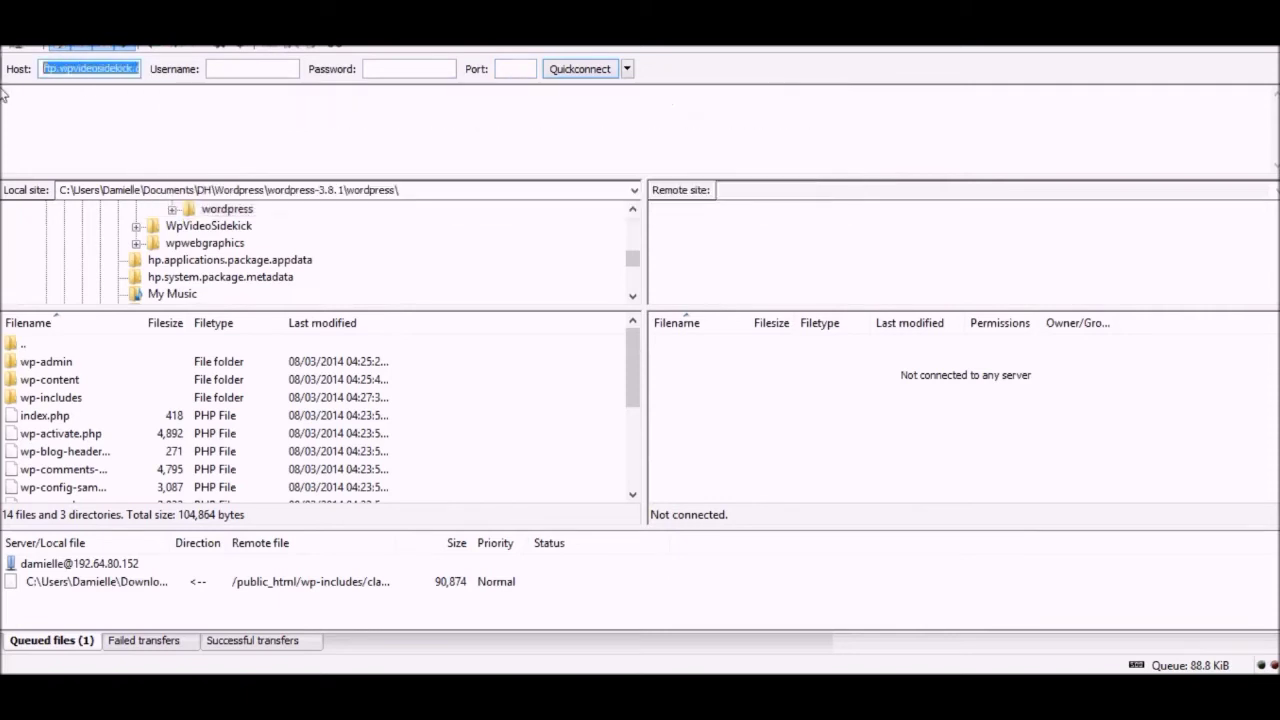
pyautogui.press('BackSpace')
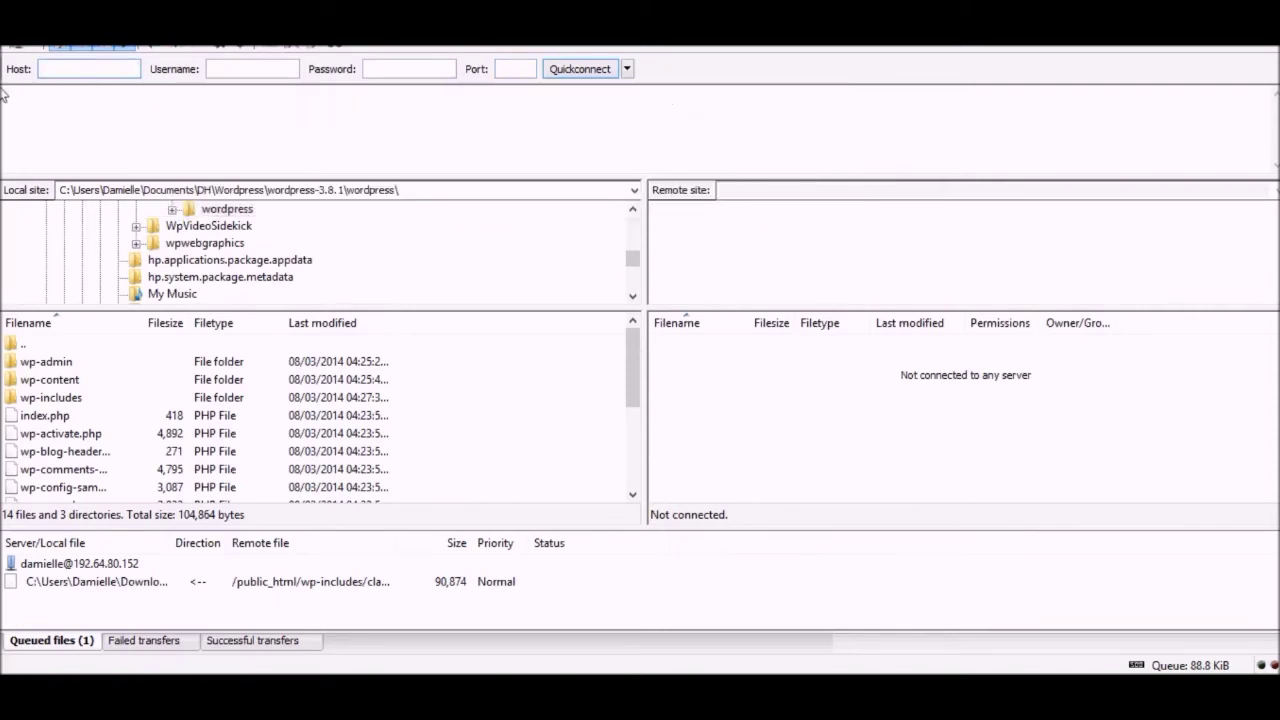
pyautogui.click(568, 72)
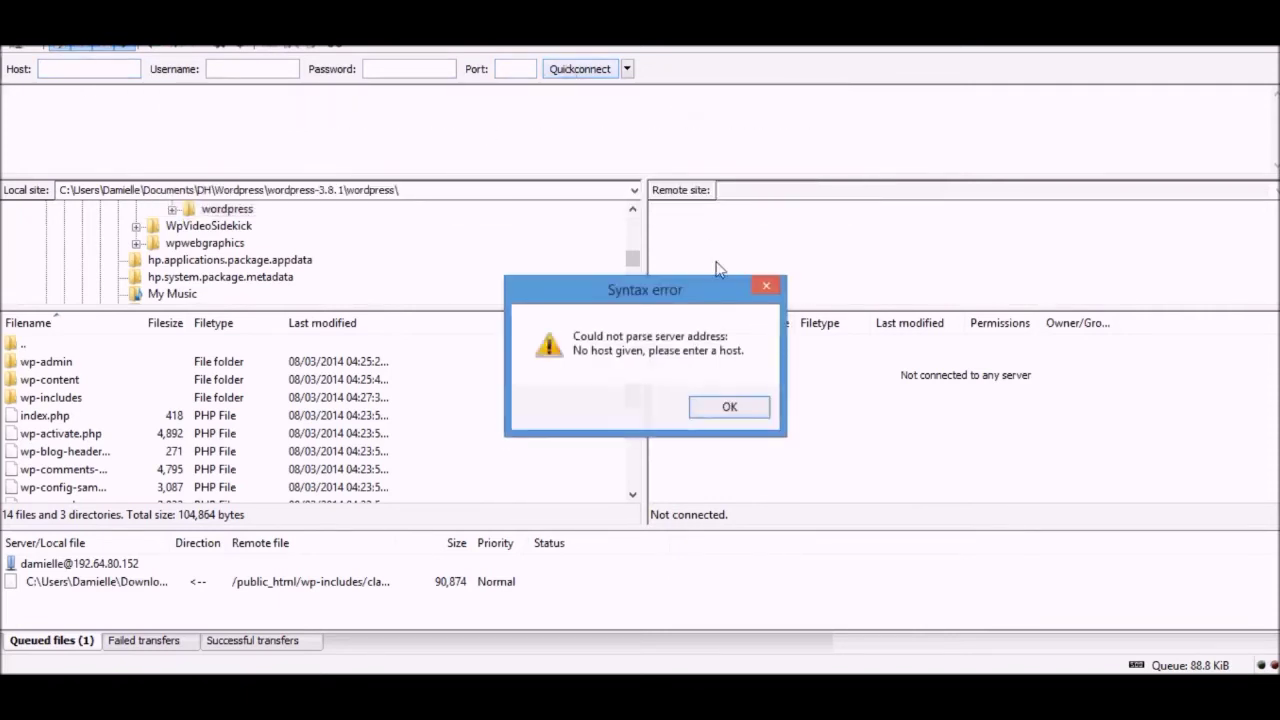
pyautogui.click(712, 409)
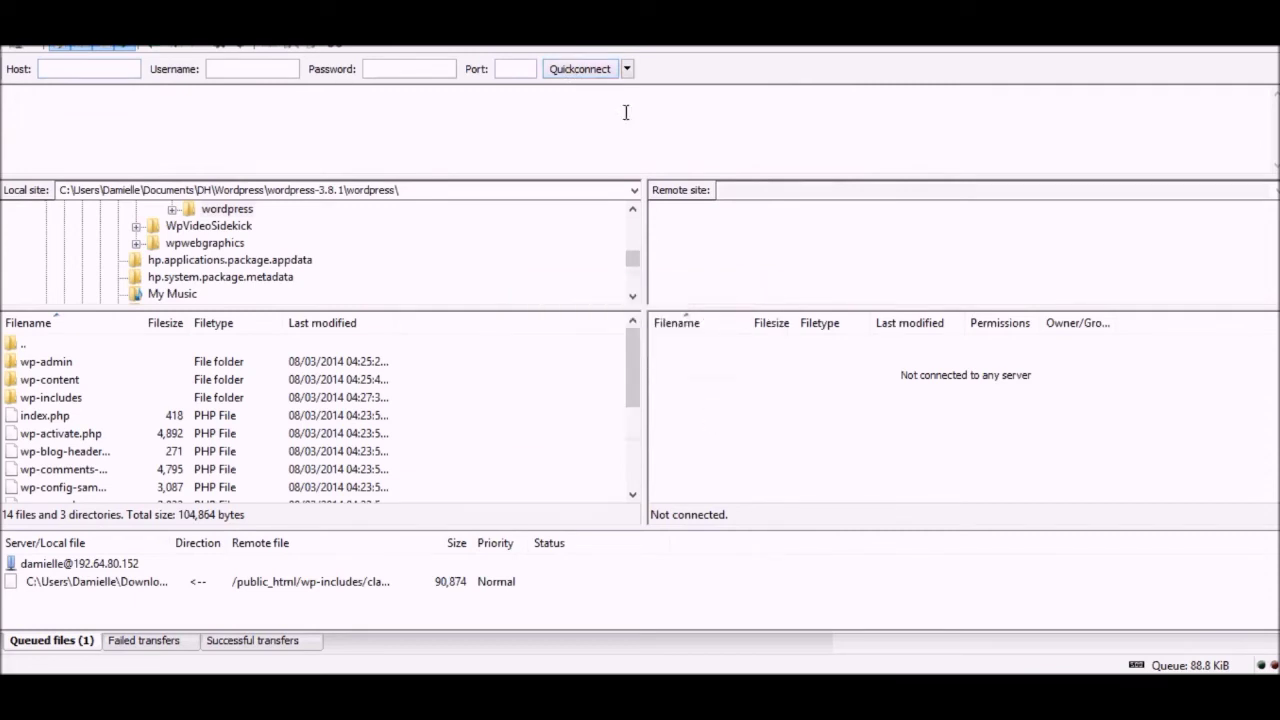
# Step: Reconnect to the last used FTP server for wpvideosidekick.com
pyautogui.click(236, 43)
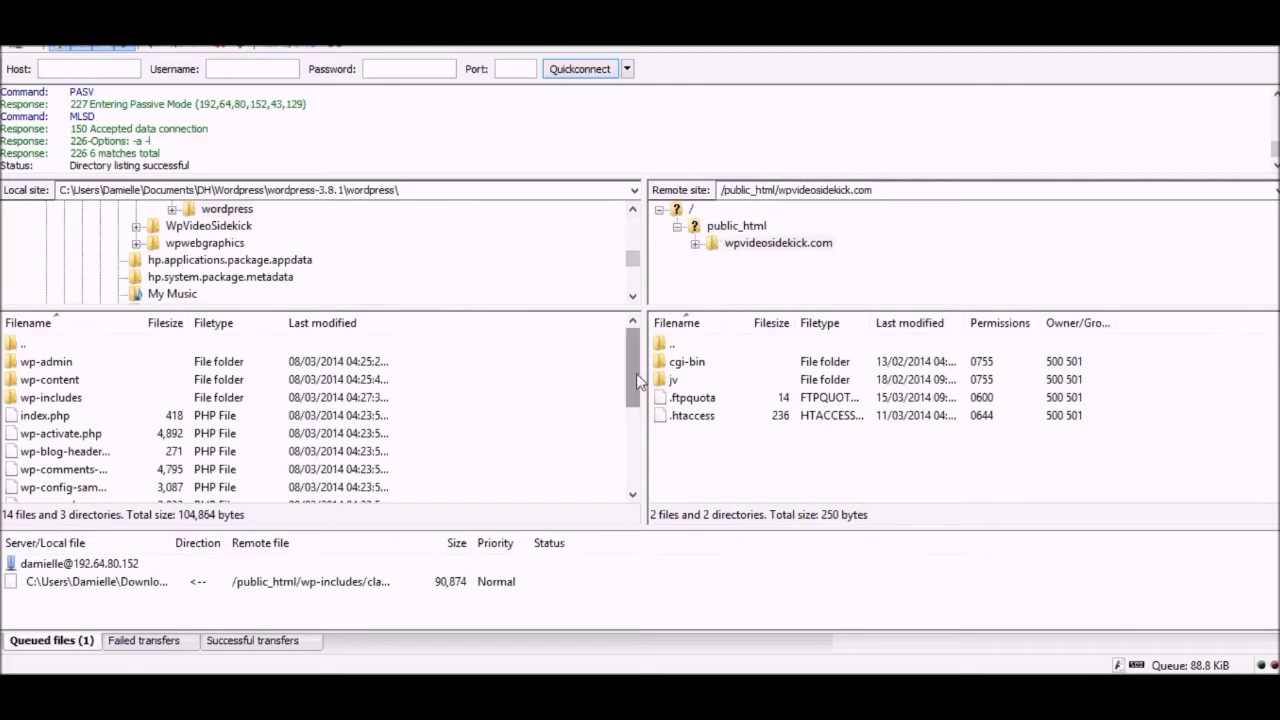
pyautogui.moveTo(638, 406)
pyautogui.mouseDown()
pyautogui.moveTo(641, 465)
pyautogui.moveTo(640, 387)
pyautogui.mouseUp()
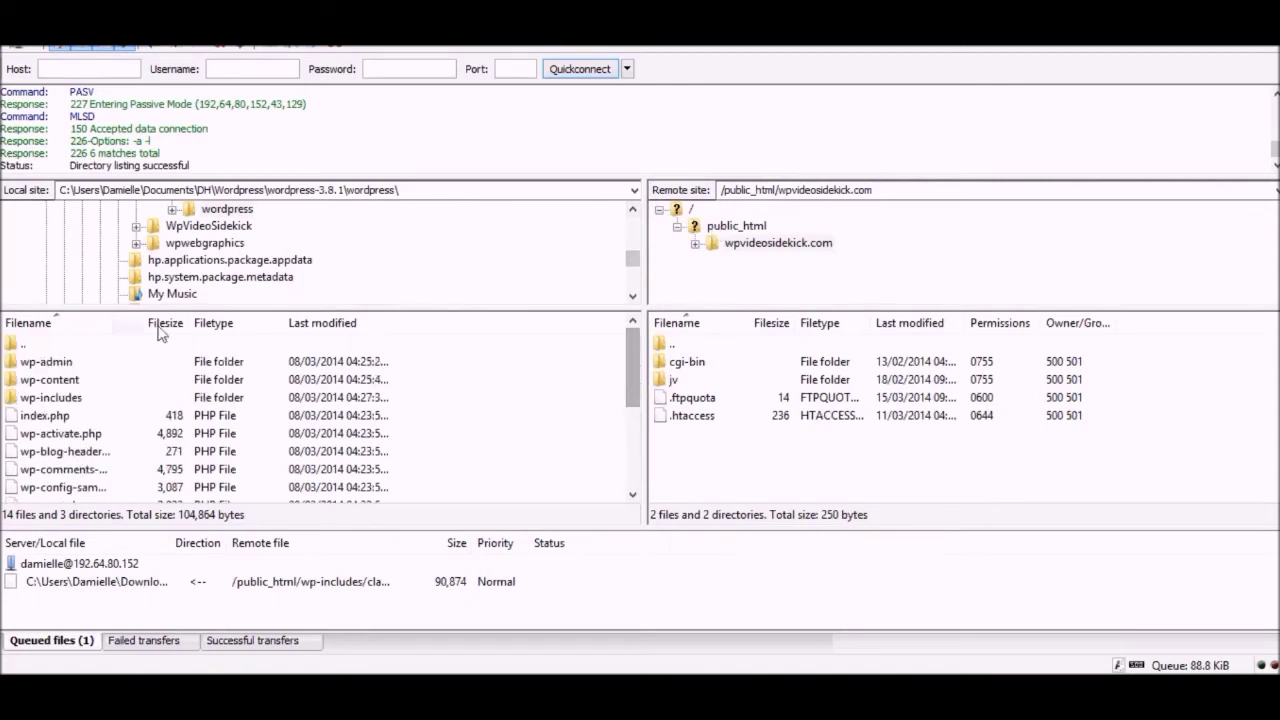
# Step: Move the local site up from the wordpress folder through wordpress-3.8.1 and Wordpress to the DH folder
pyautogui.doubleClick(12, 345)
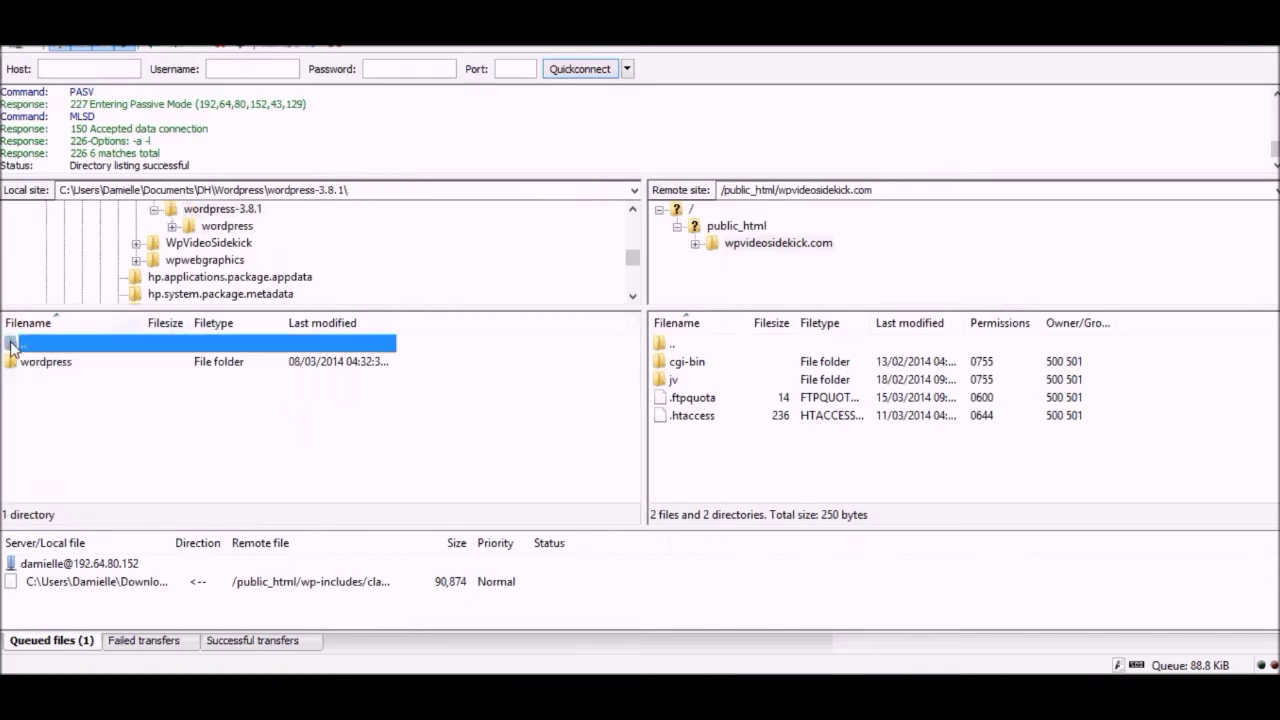
pyautogui.doubleClick(12, 345)
pyautogui.click(12, 345)
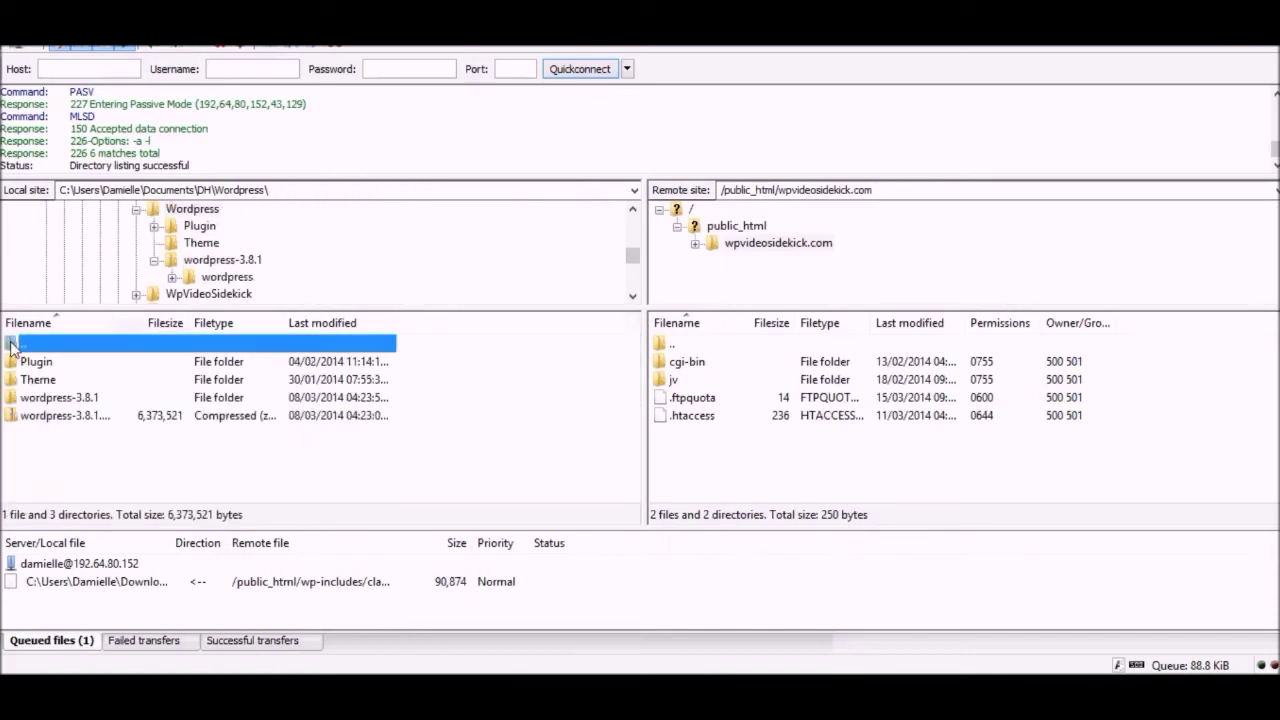
pyautogui.doubleClick(12, 345)
pyautogui.click(12, 345)
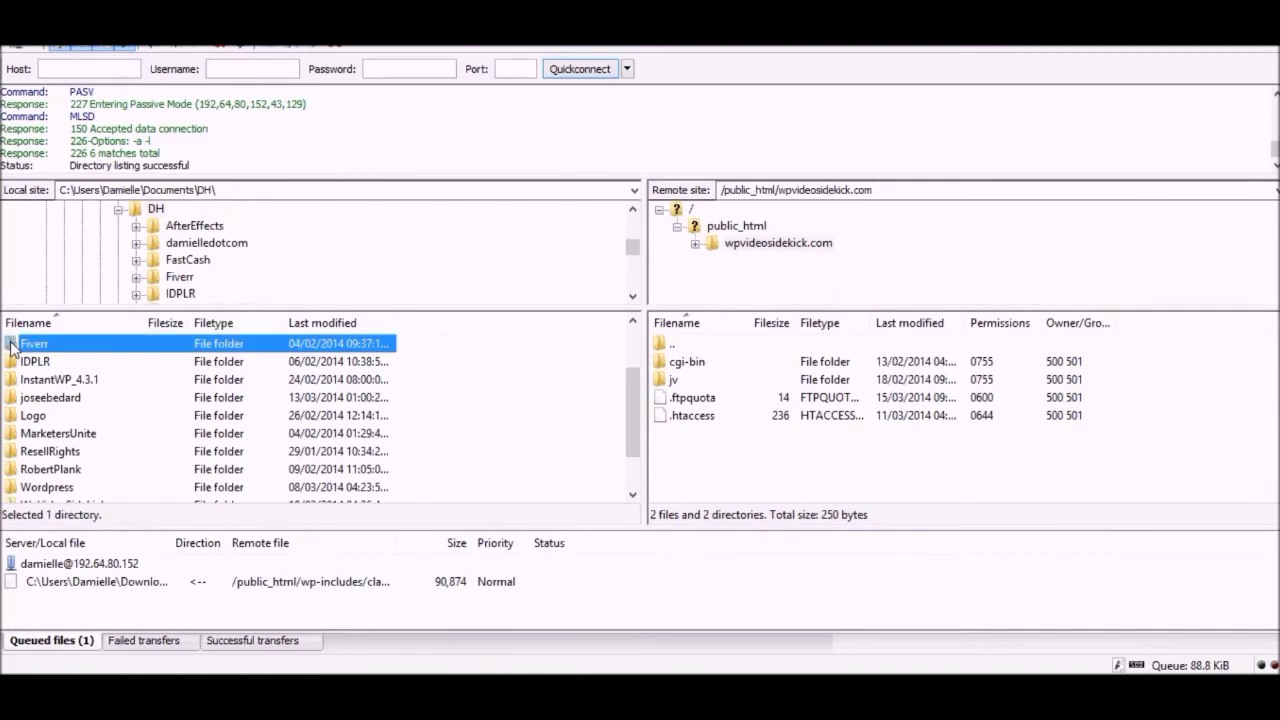
pyautogui.scroll(2, 637, 410)
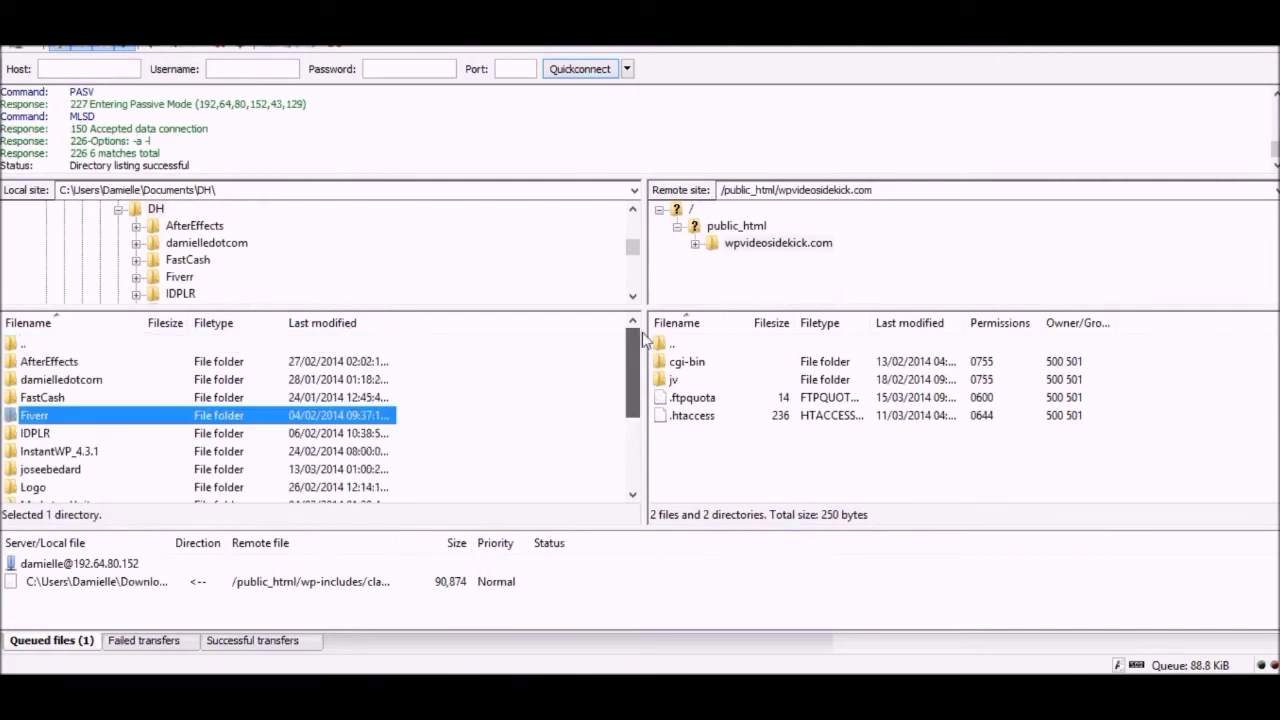
# Step: Move the local site up to C:\Users and the remote site up to its root directory
pyautogui.doubleClick(14, 346)
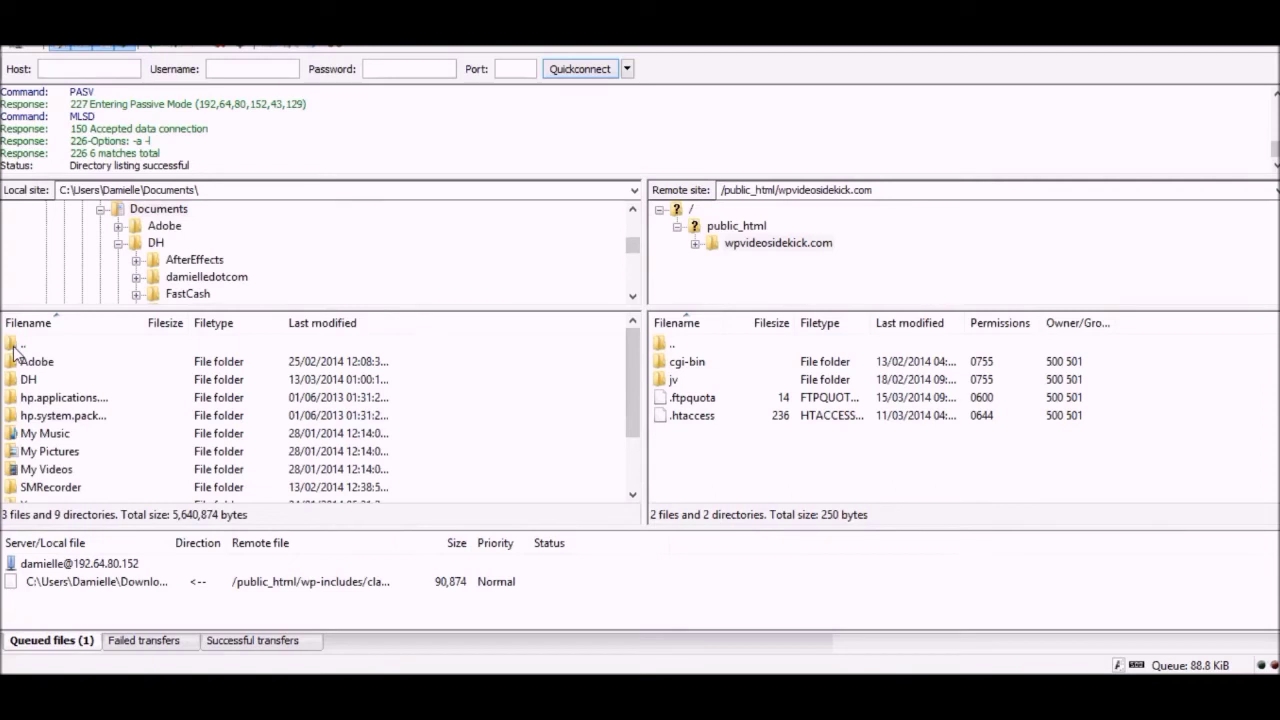
pyautogui.doubleClick(14, 346)
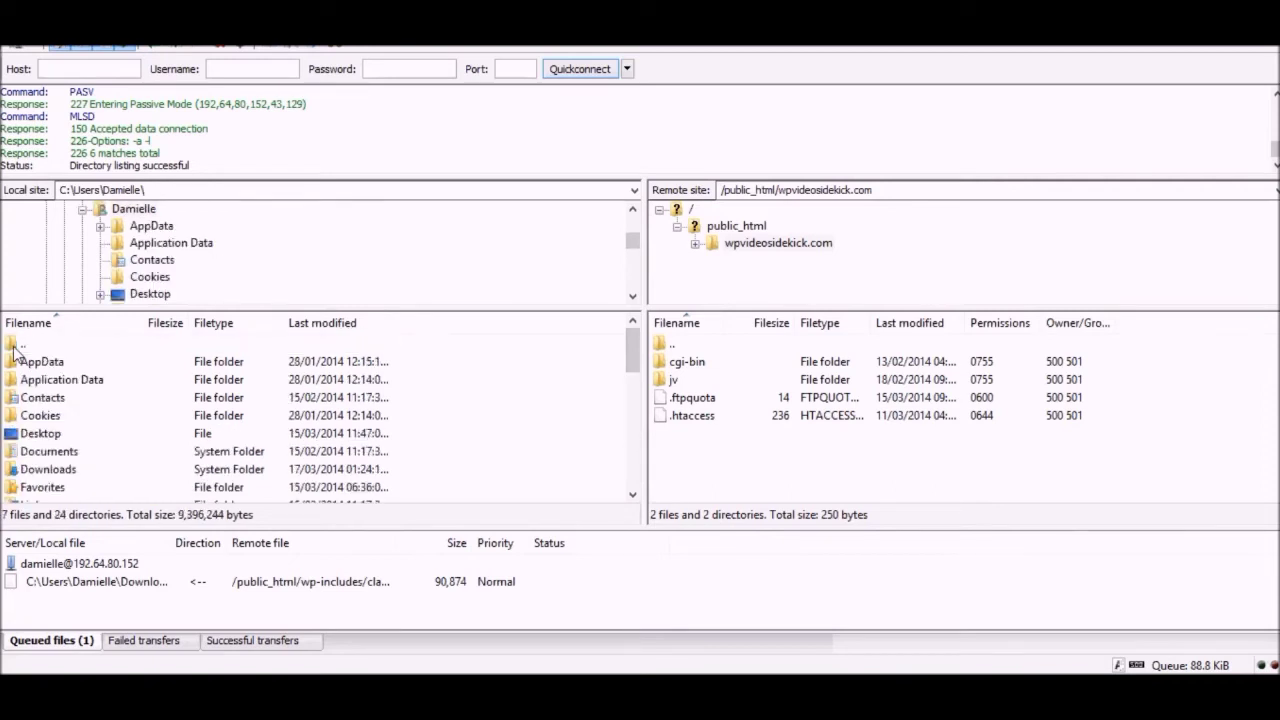
pyautogui.doubleClick(14, 346)
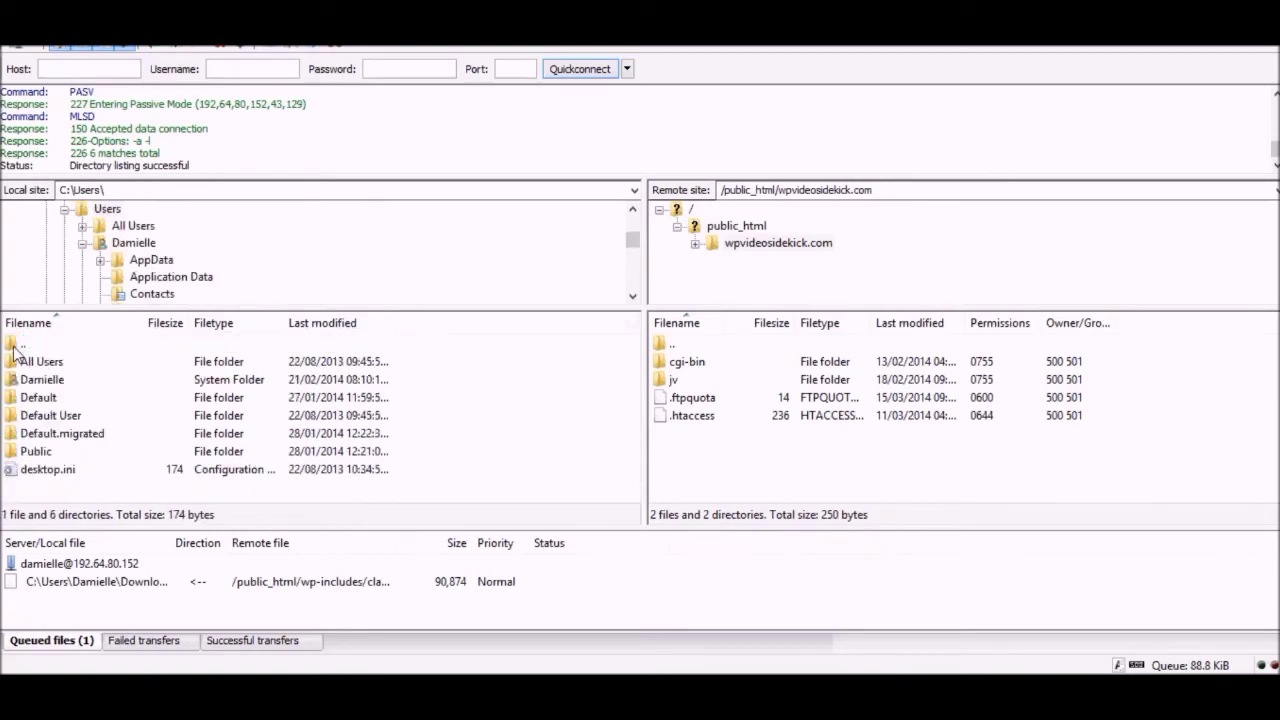
pyautogui.doubleClick(660, 346)
pyautogui.doubleClick(660, 346)
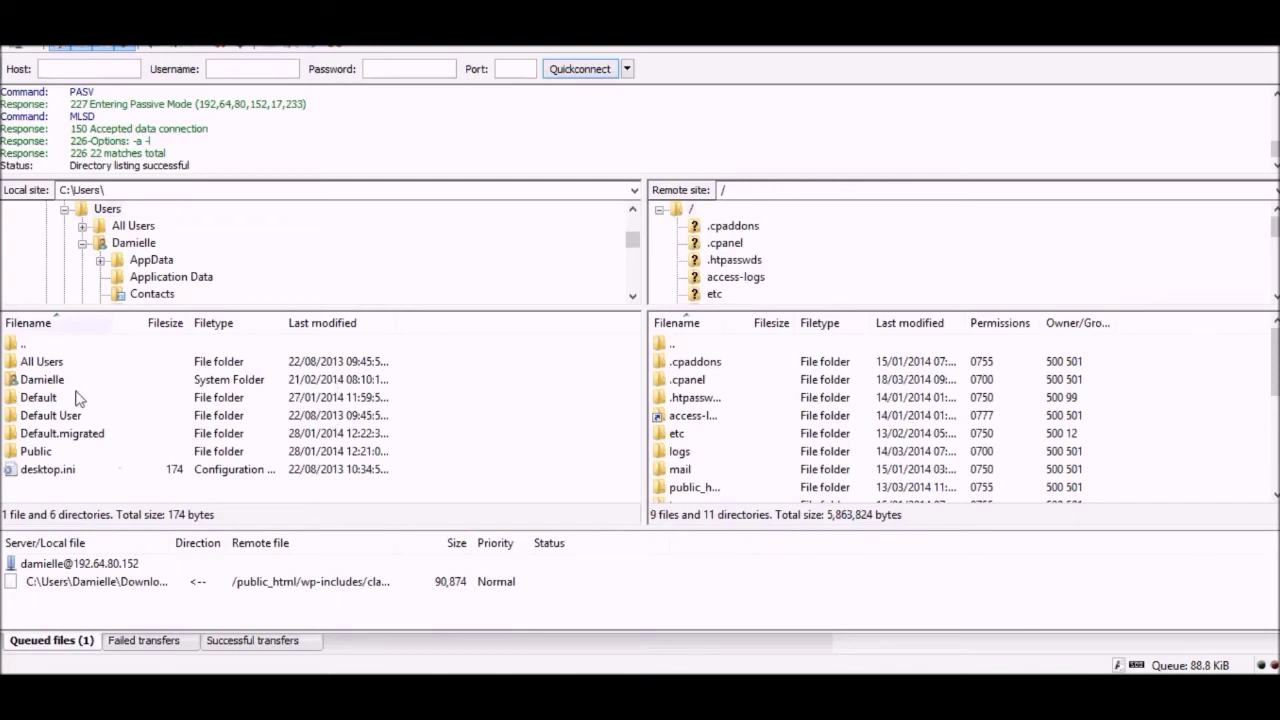
# Step: Open the local All Users folder and try to open its Documents folder
pyautogui.doubleClick(54, 367)
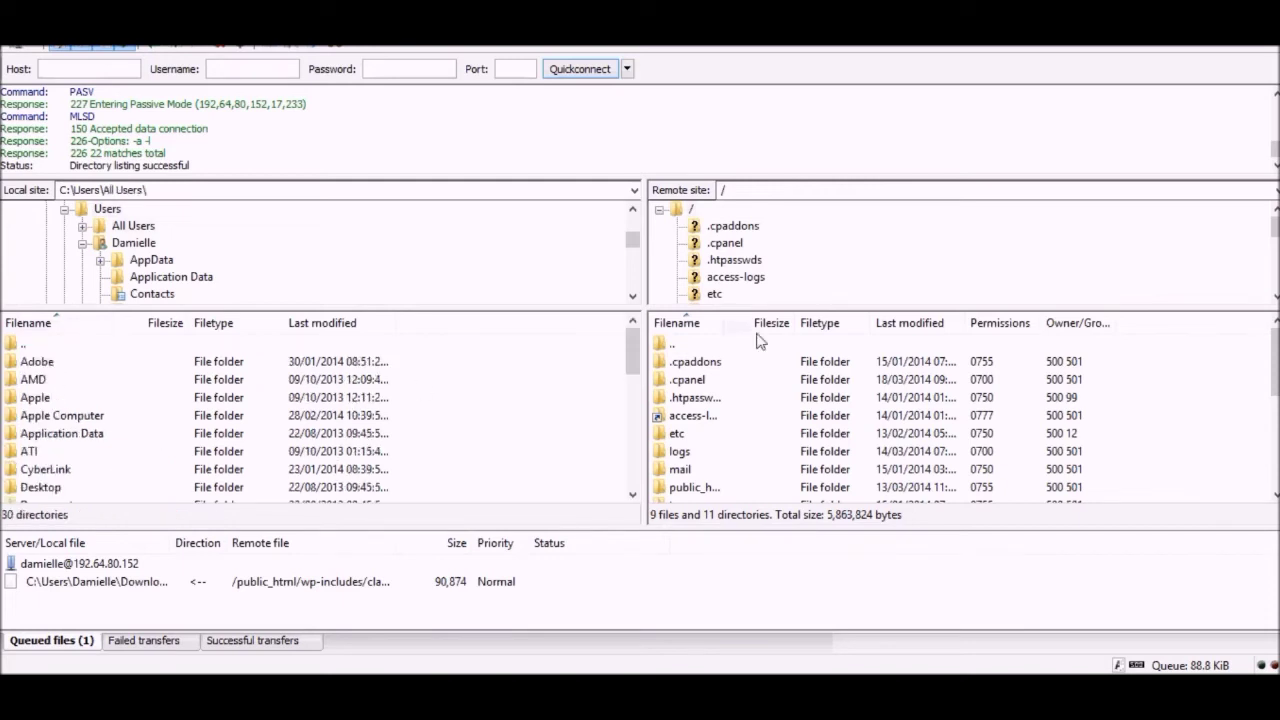
pyautogui.moveTo(636, 354); pyautogui.dragTo(634, 372)
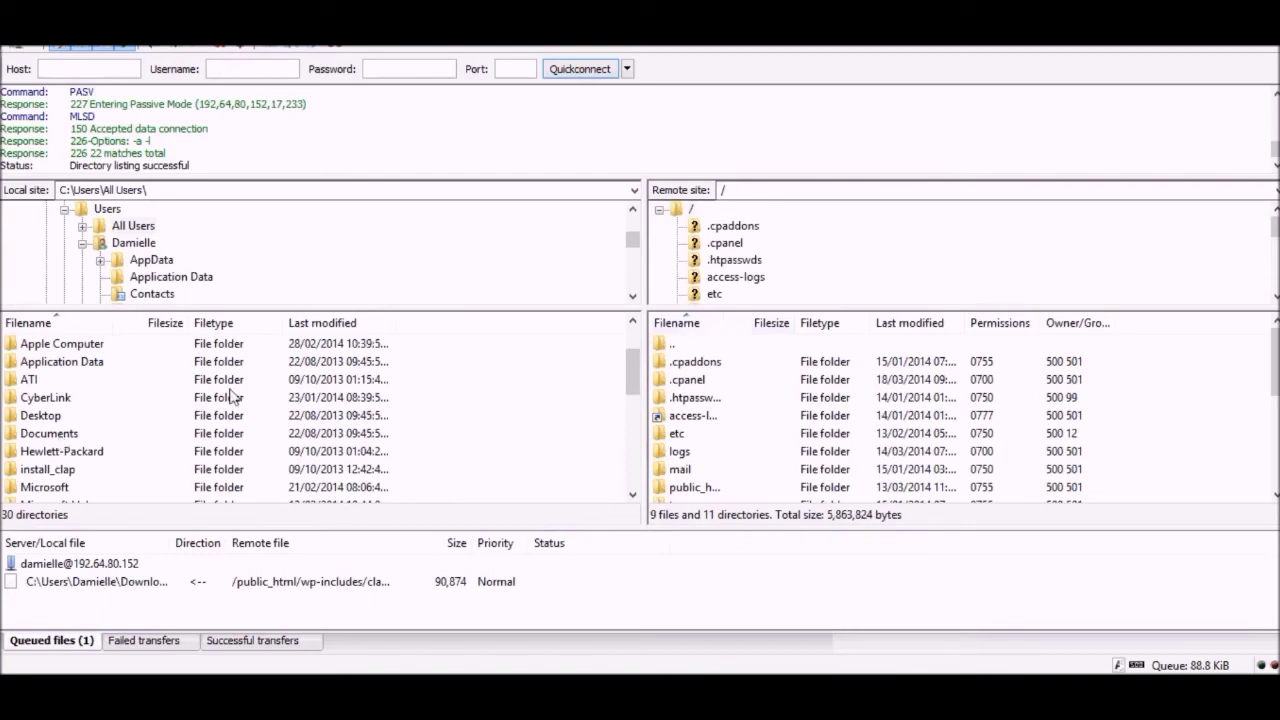
pyautogui.moveTo(638, 386); pyautogui.dragTo(636, 372)
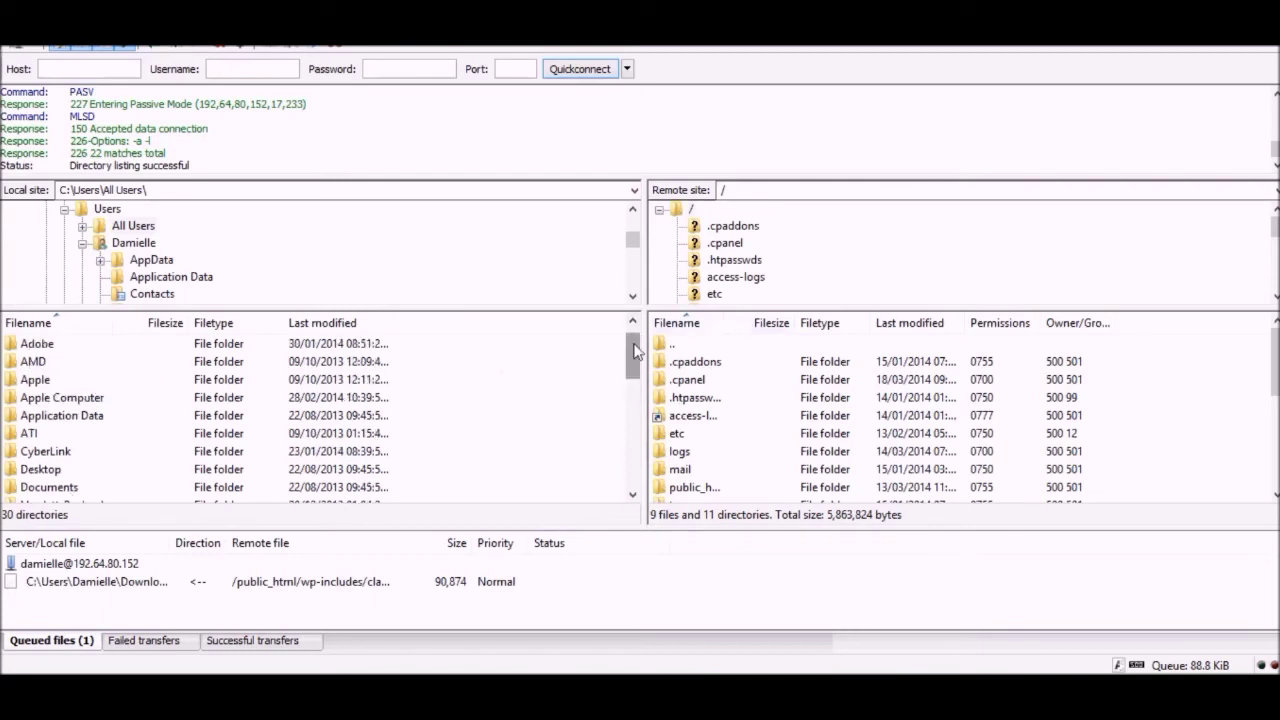
pyautogui.moveTo(634, 350); pyautogui.dragTo(636, 374)
pyautogui.click(67, 437)
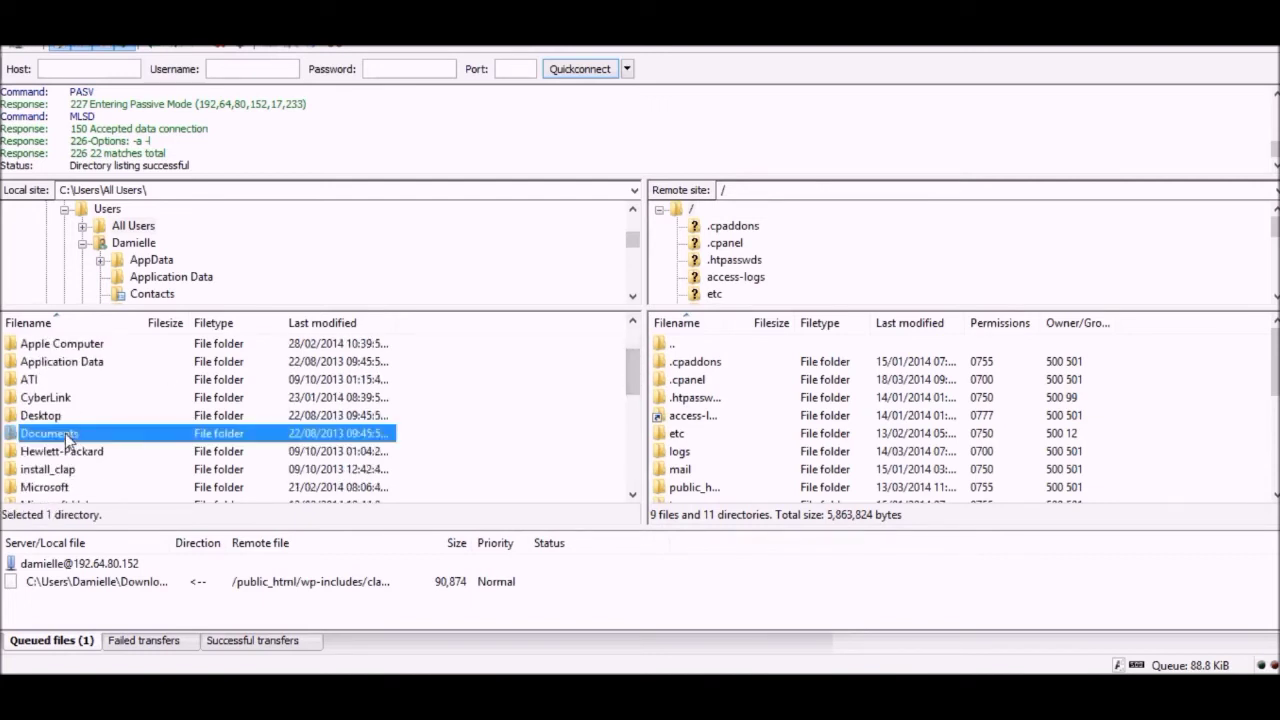
pyautogui.doubleClick(67, 437)
# Step: Browse the folders inside the local All Users folder and return to C:\Users
pyautogui.doubleClick(14, 345)
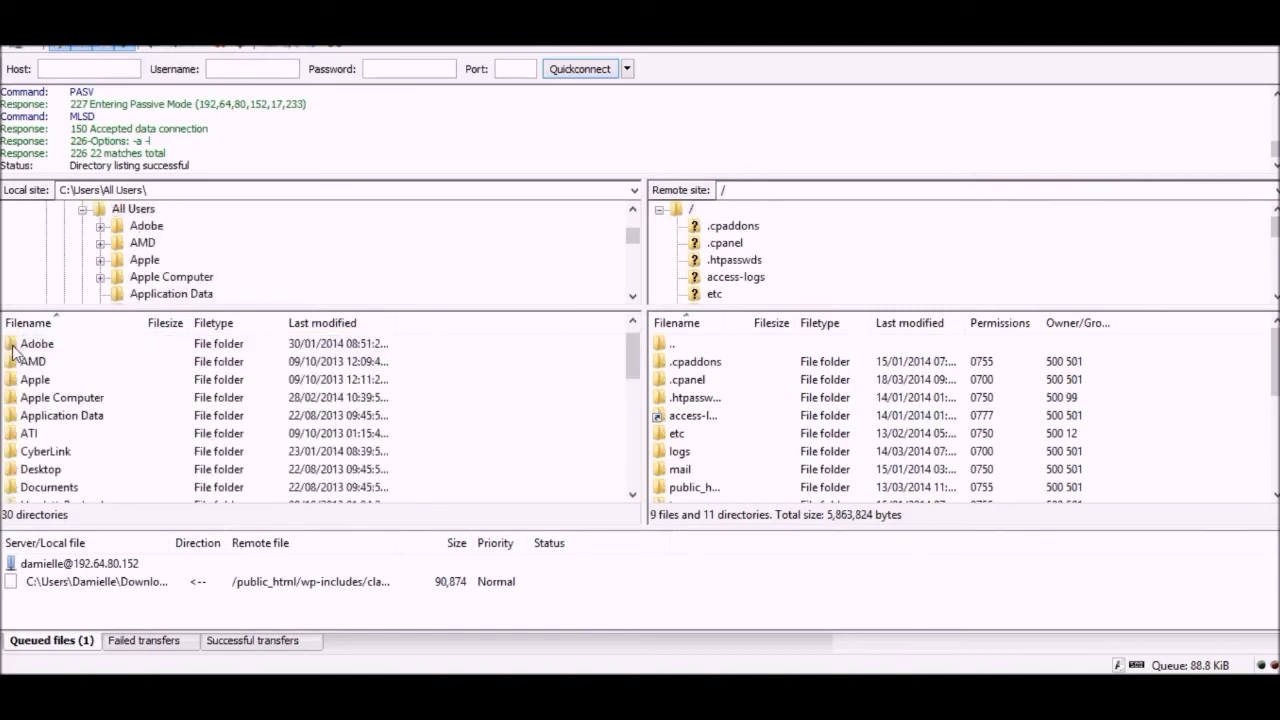
pyautogui.click(13, 346)
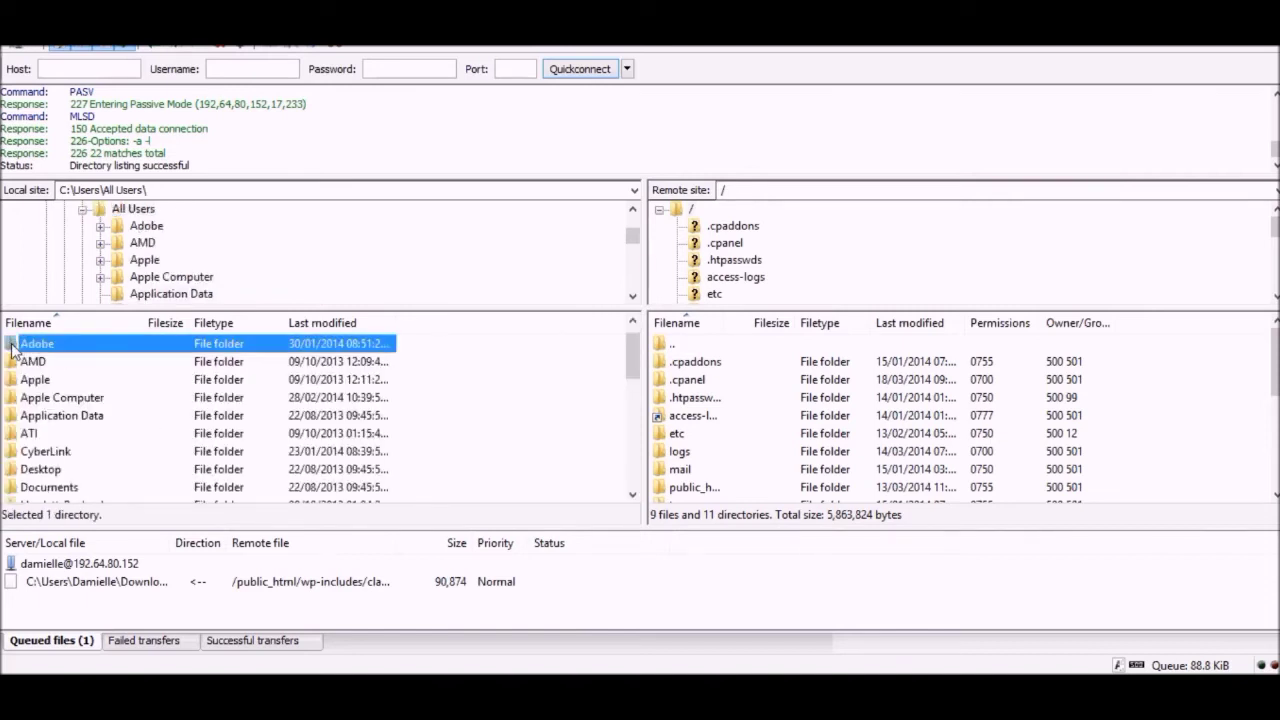
pyautogui.doubleClick(13, 346)
pyautogui.doubleClick(13, 346)
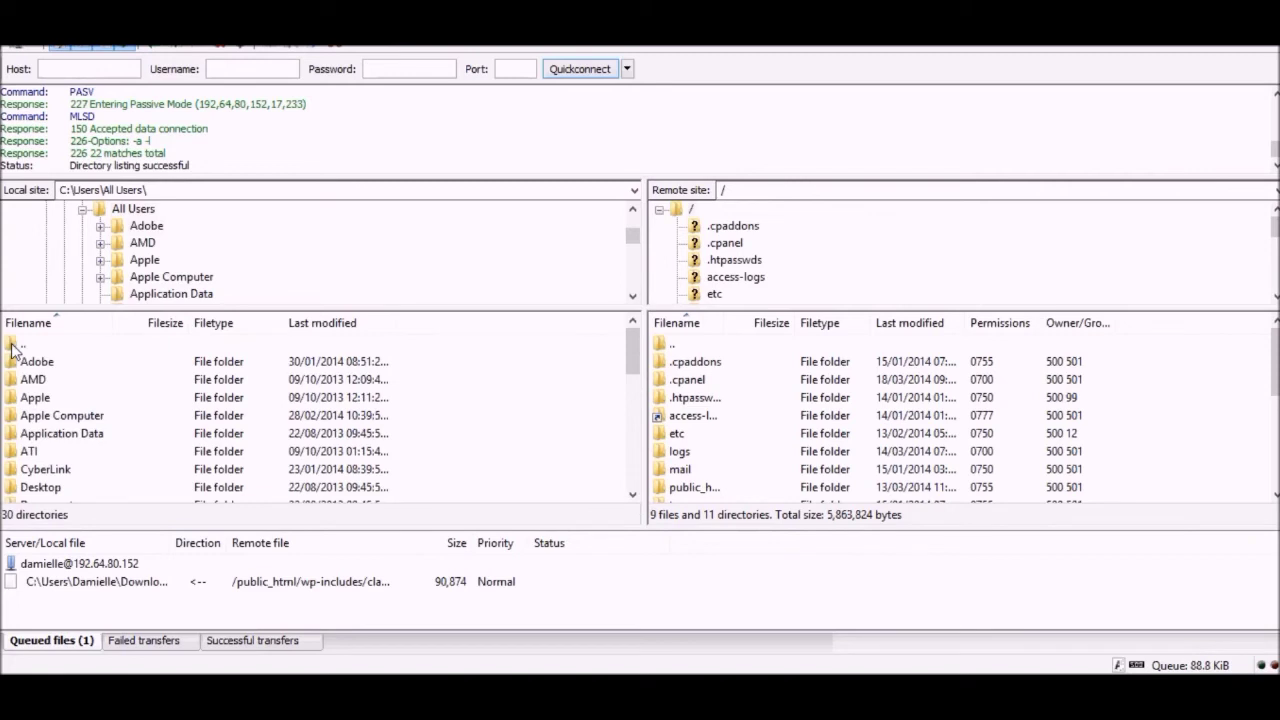
pyautogui.doubleClick(13, 346)
pyautogui.doubleClick(43, 364)
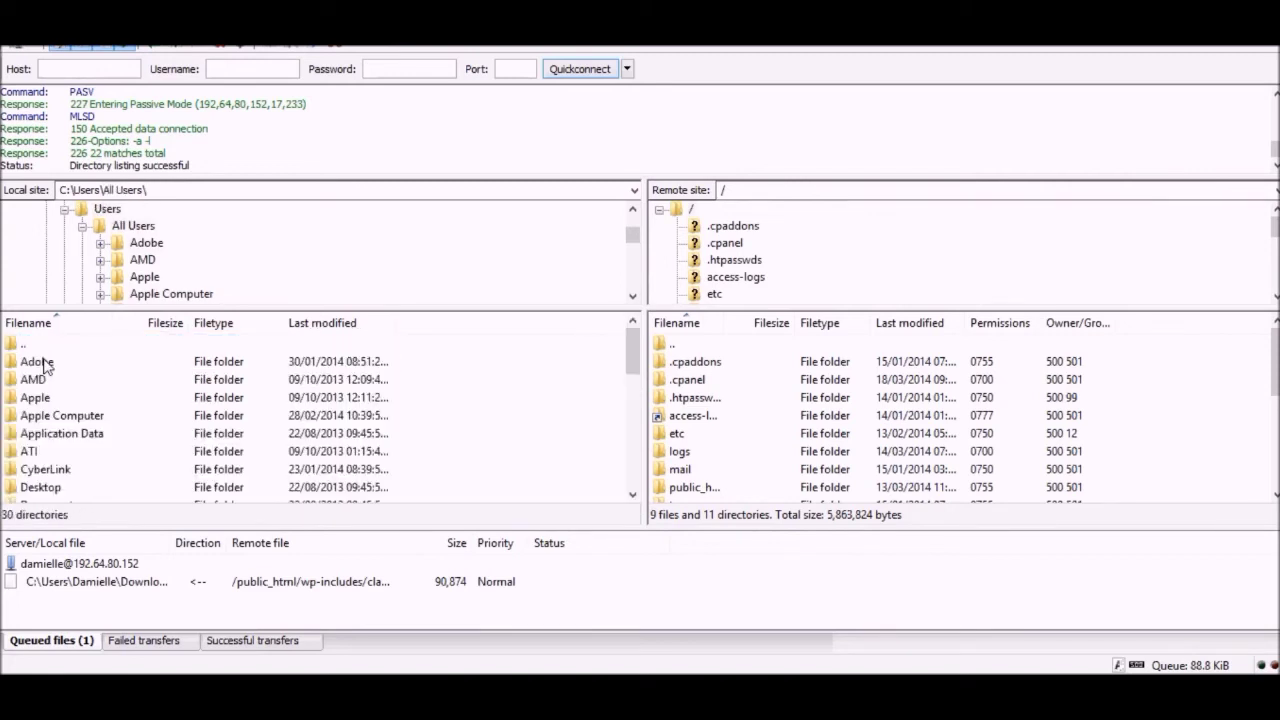
pyautogui.scroll(-7, 87, 460)
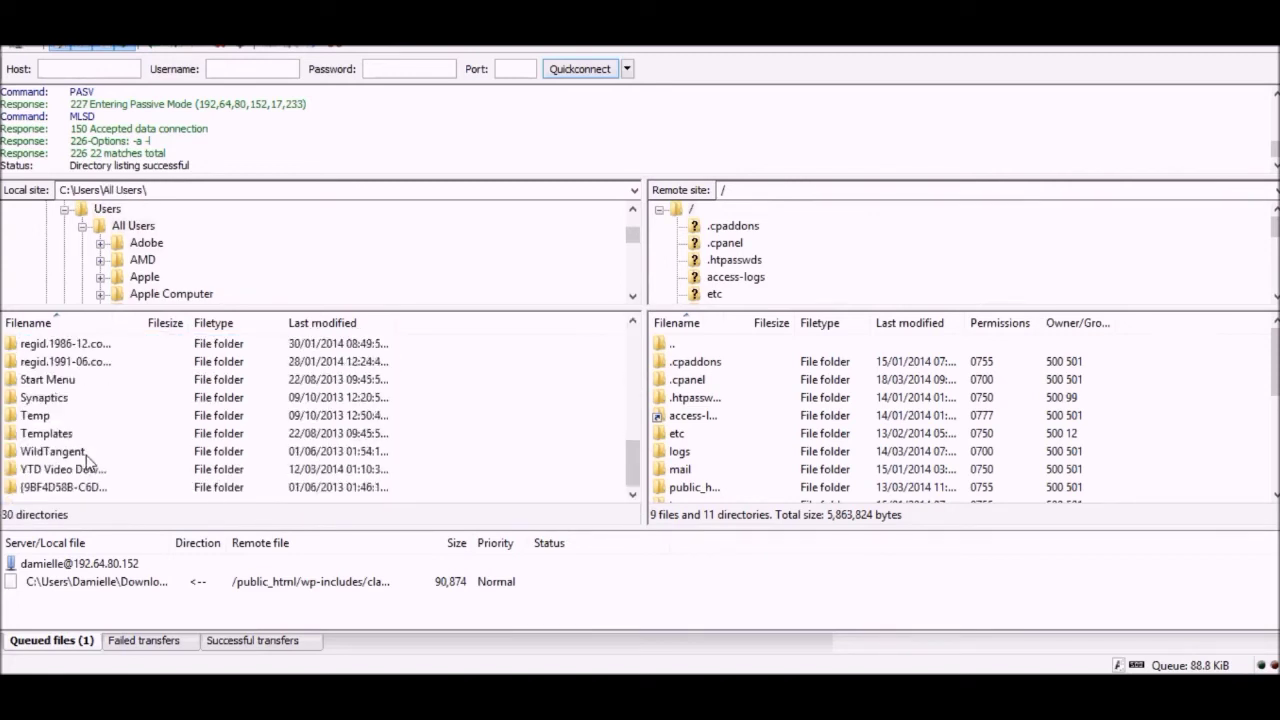
pyautogui.scroll(7, 87, 460)
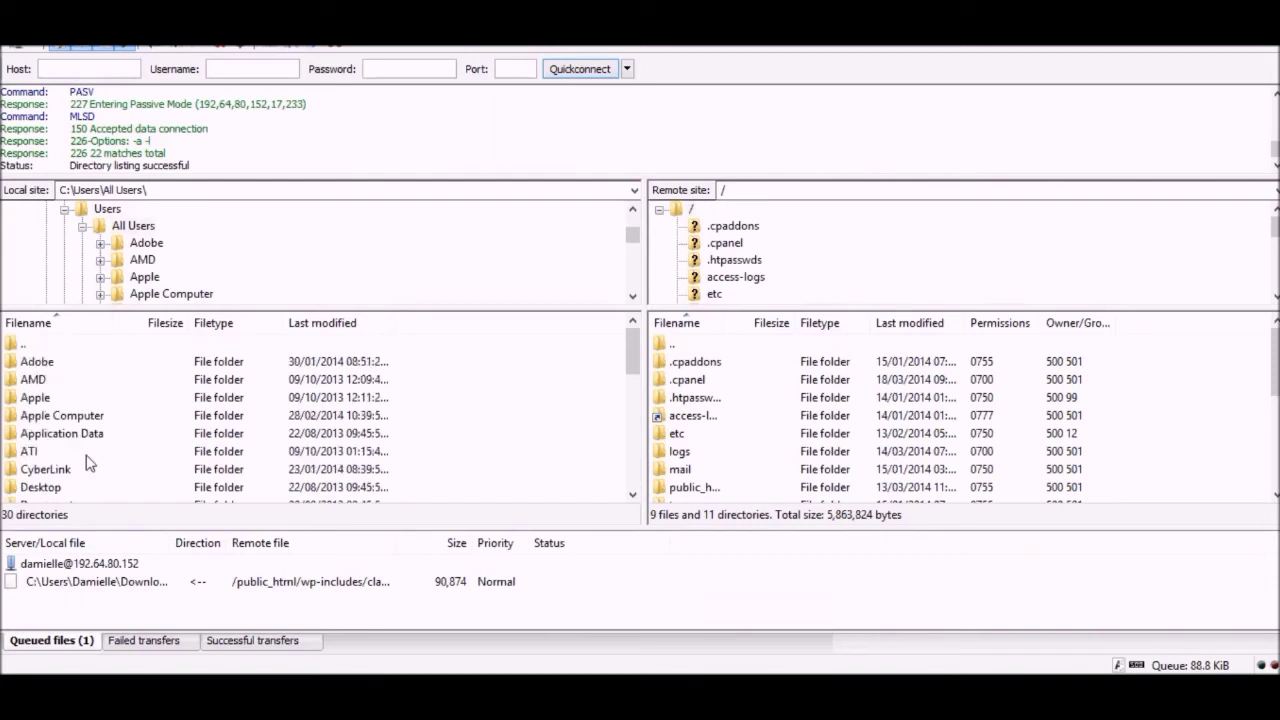
pyautogui.scroll(-7, 87, 460)
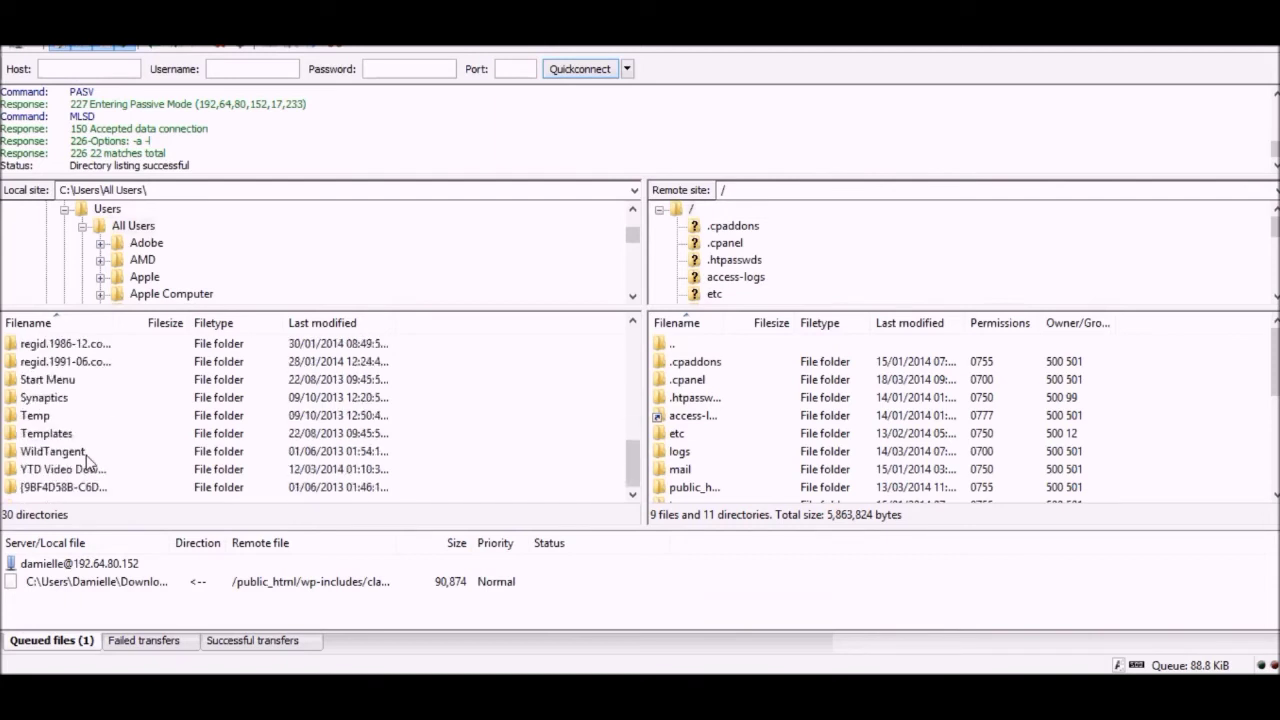
pyautogui.press('BackSpace')
# Step: Open the DH folder inside the personal user's Documents folder on the local site
pyautogui.doubleClick(58, 380)
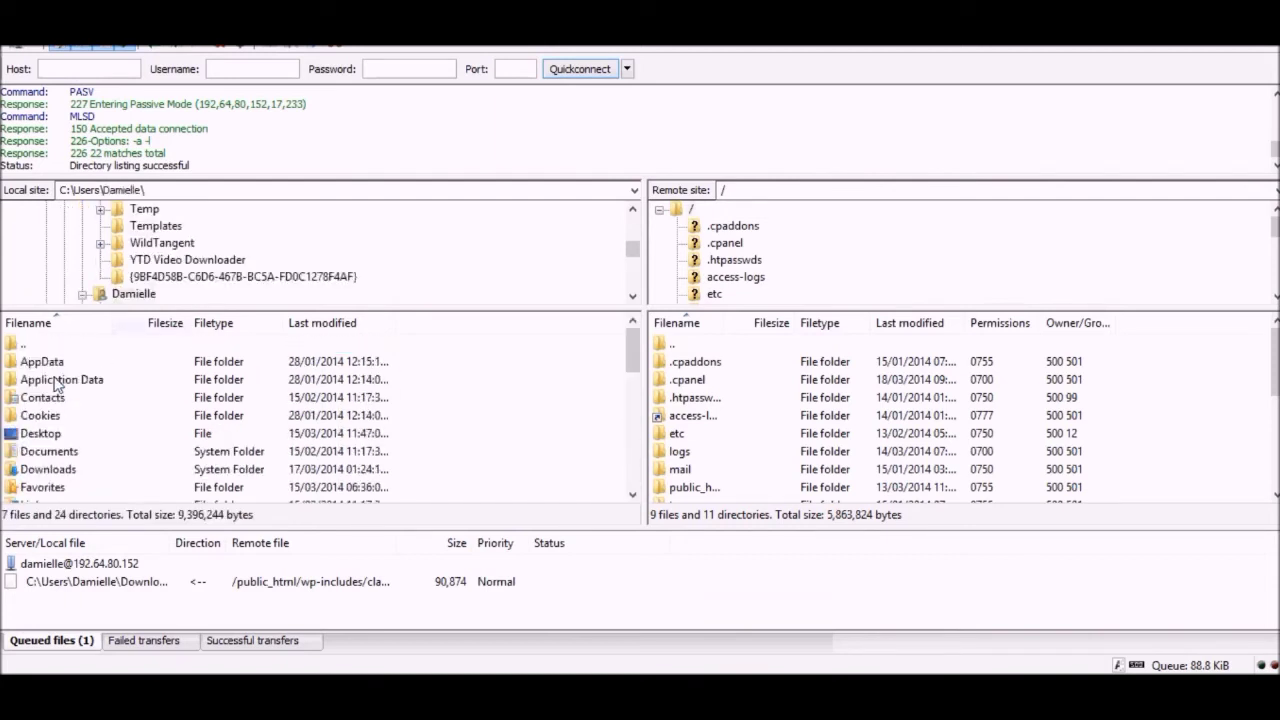
pyautogui.doubleClick(60, 452)
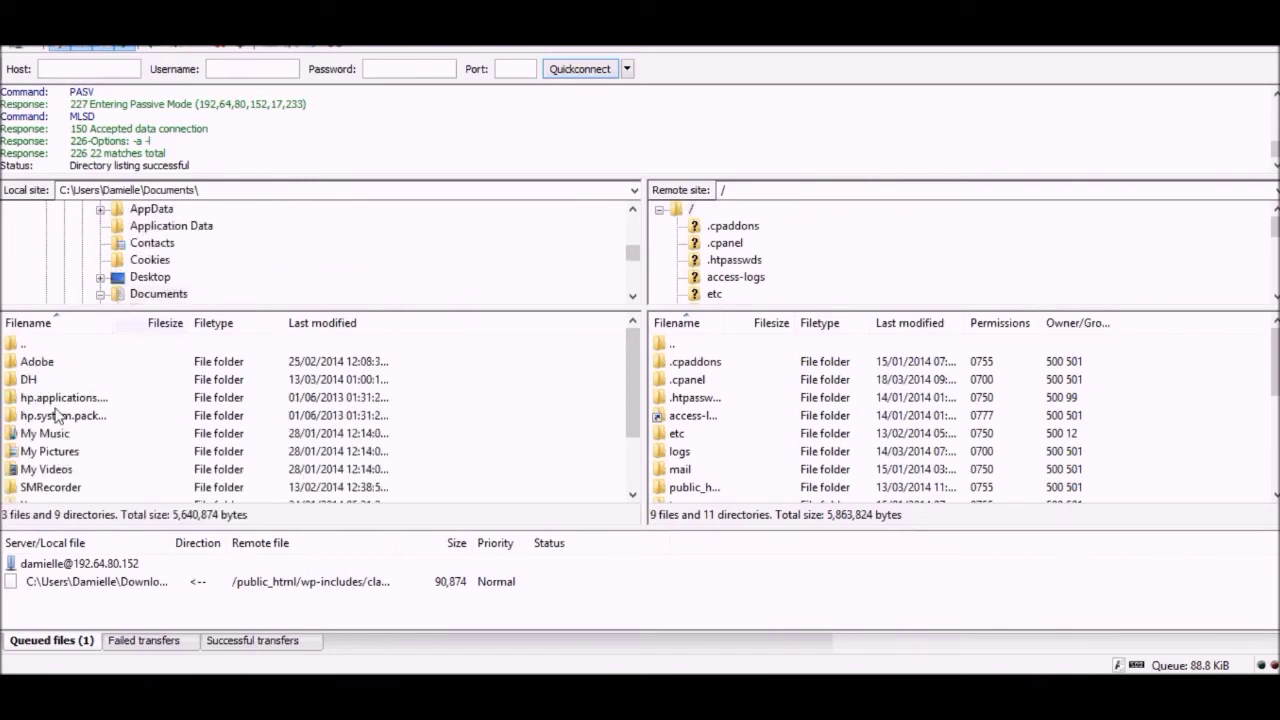
pyautogui.doubleClick(40, 381)
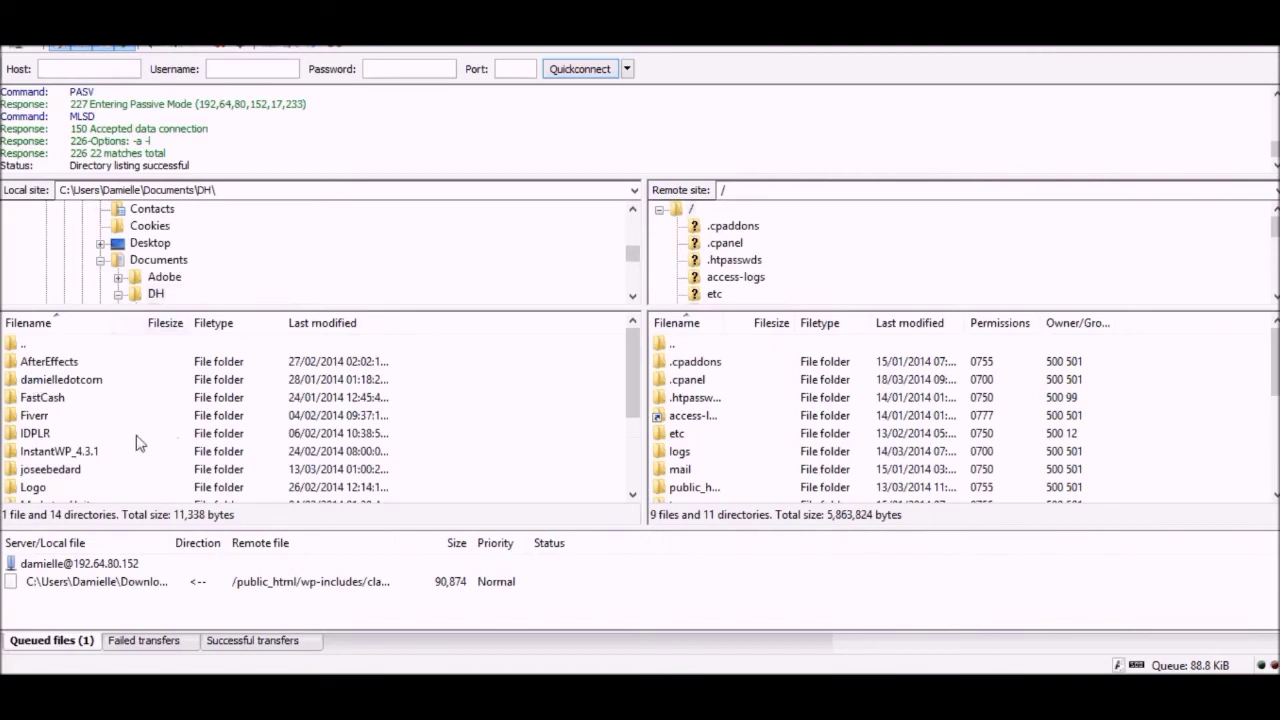
# Step: Open the Wordpress folder inside the local DH folder and go into its wordpress-3.8.1 folder
pyautogui.scroll(-3, 178, 430)
pyautogui.doubleClick(75, 433)
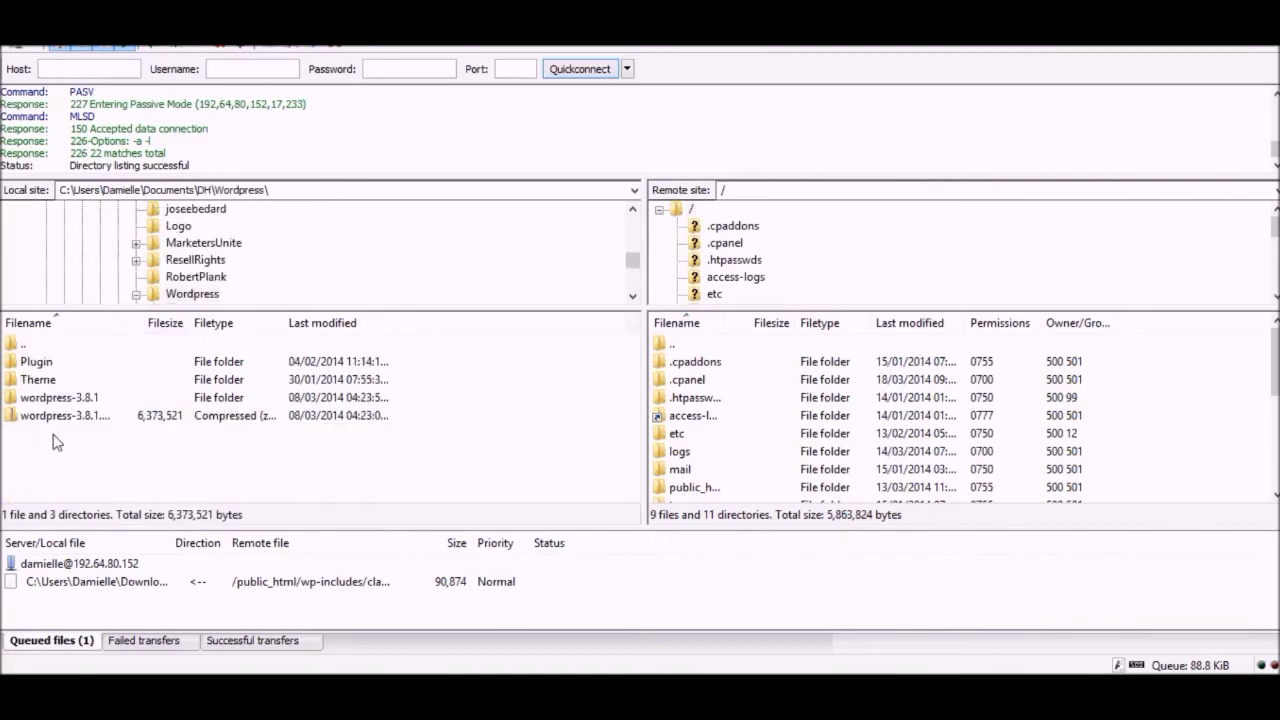
pyautogui.click(48, 399)
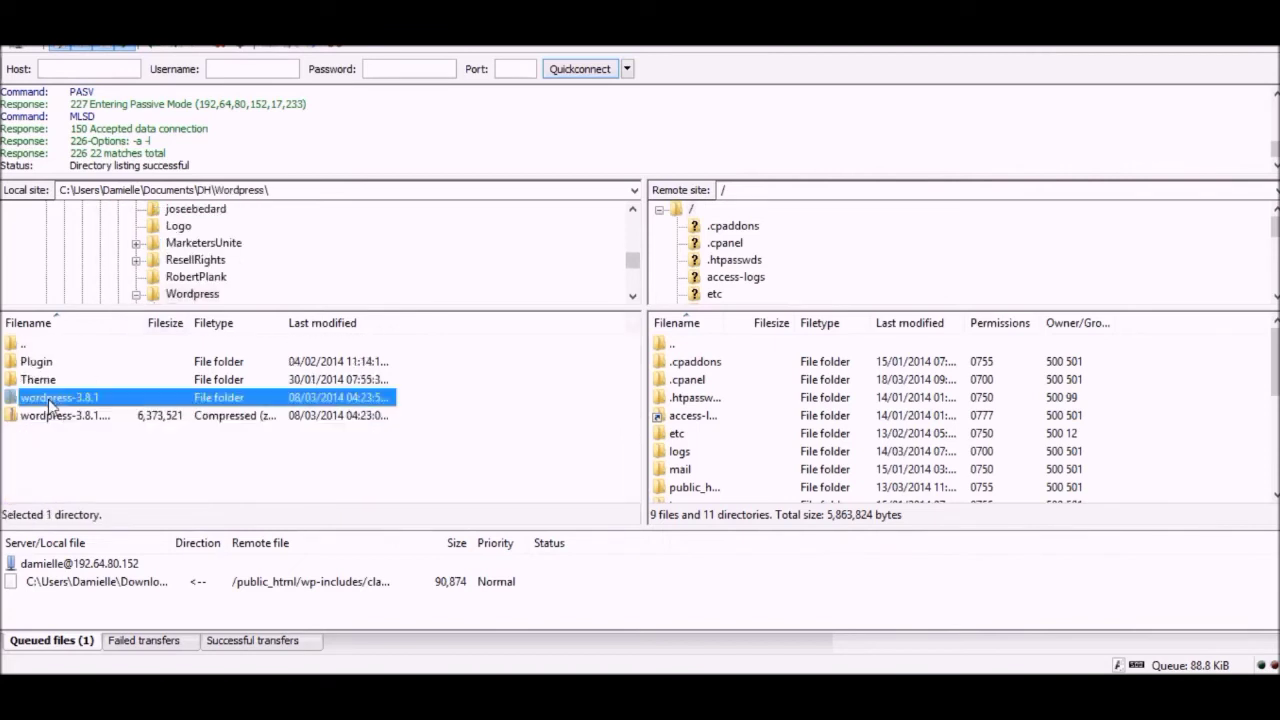
pyautogui.click(48, 399)
pyautogui.click(134, 396)
pyautogui.doubleClick(87, 398)
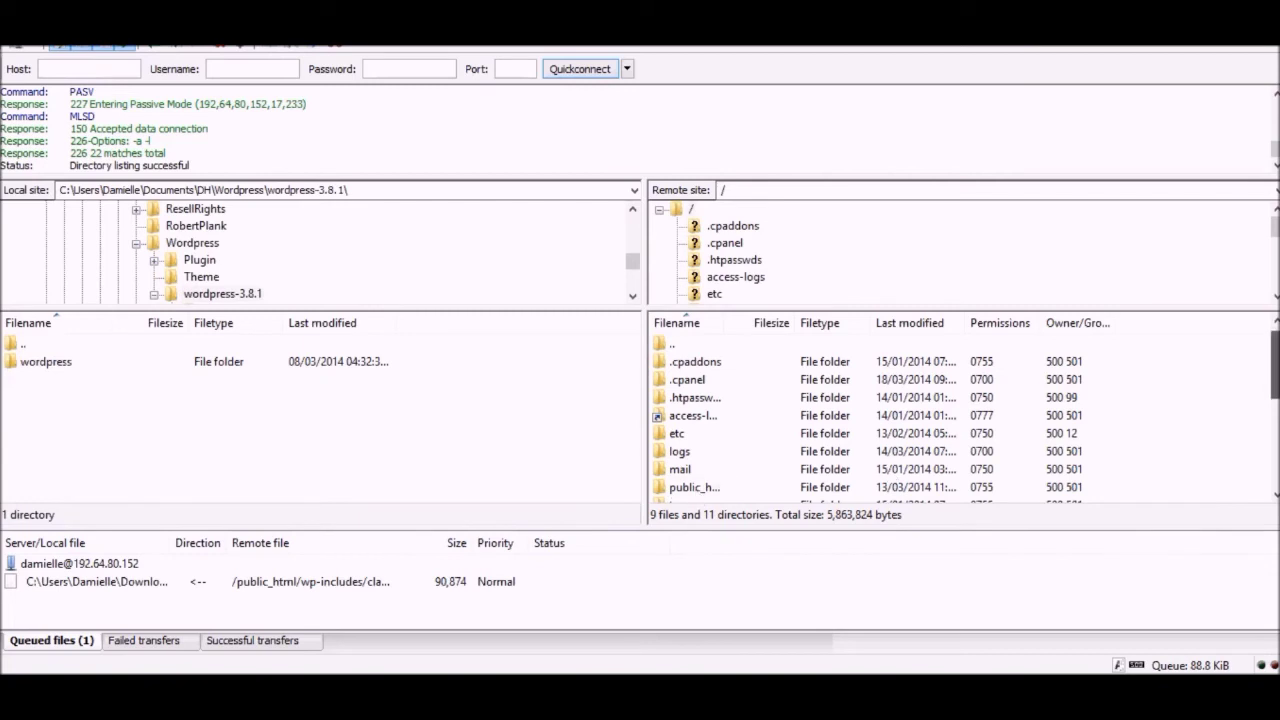
# Step: Open the public_html folder on the remote site and look through its folders and files
pyautogui.scroll(-1, 680, 502)
pyautogui.doubleClick(692, 470)
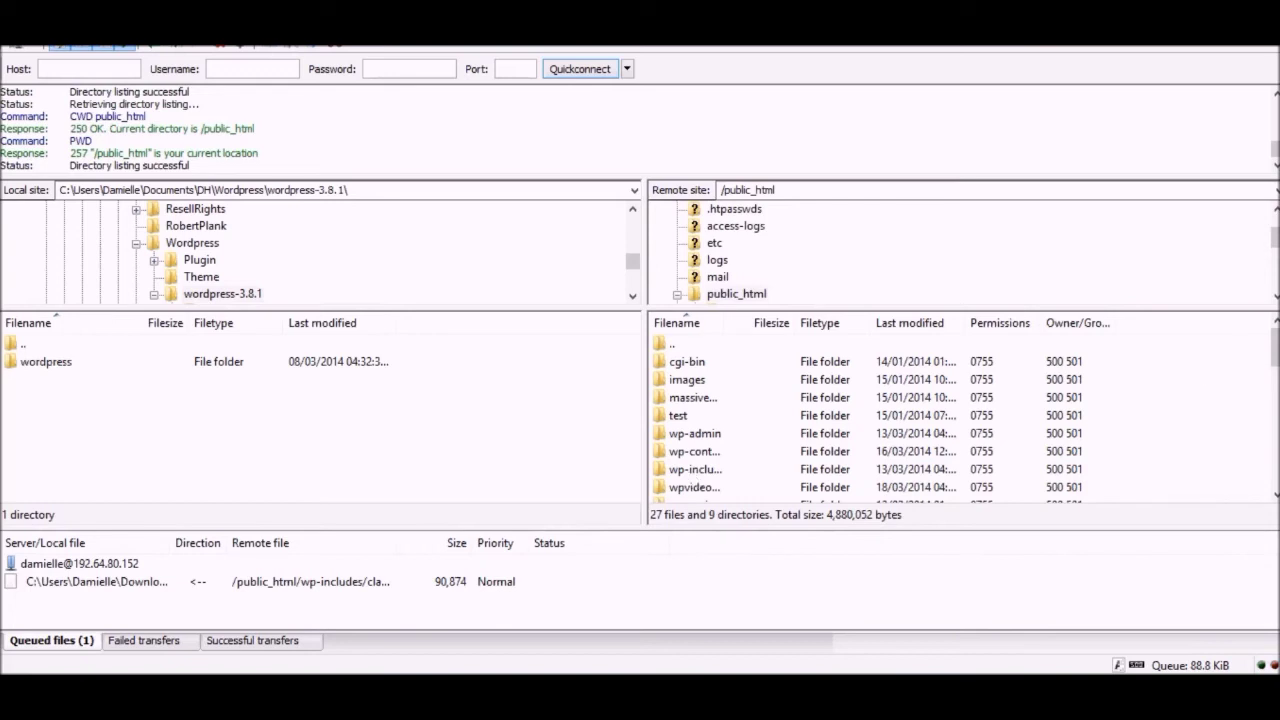
pyautogui.scroll(-2, 1275, 348)
pyautogui.scroll(-4, 960, 415)
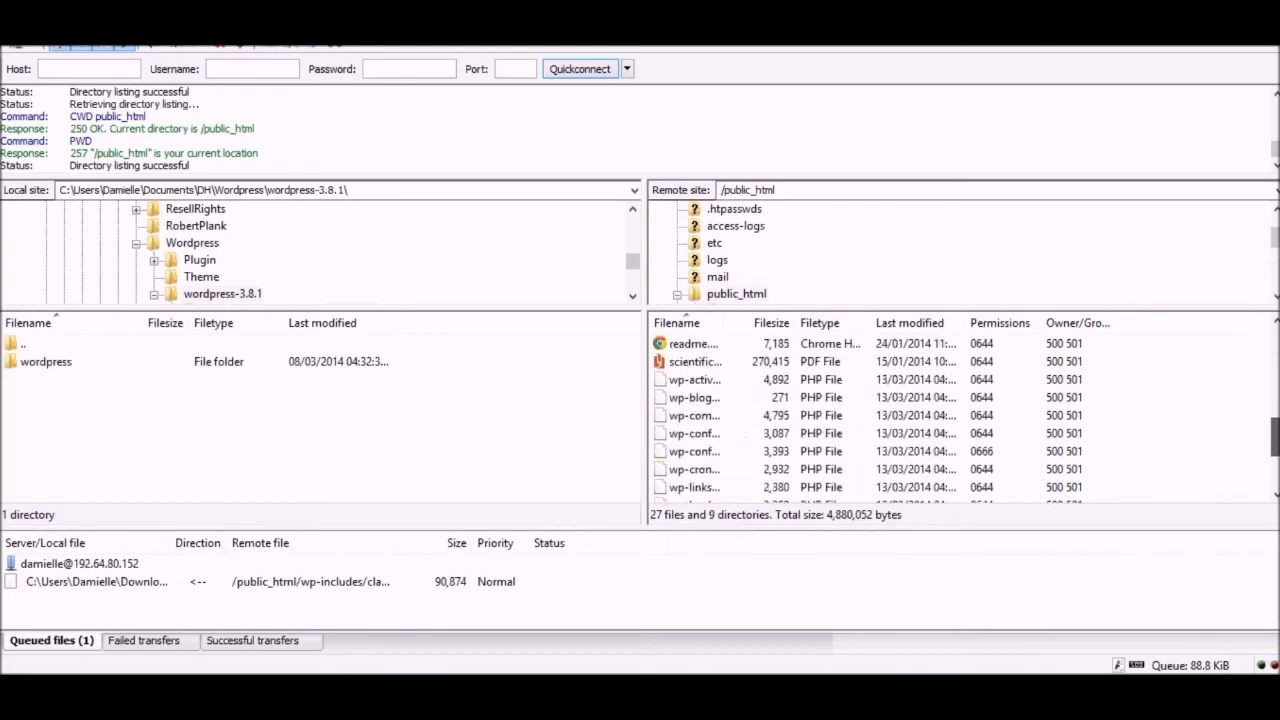
pyautogui.scroll(7, 960, 415)
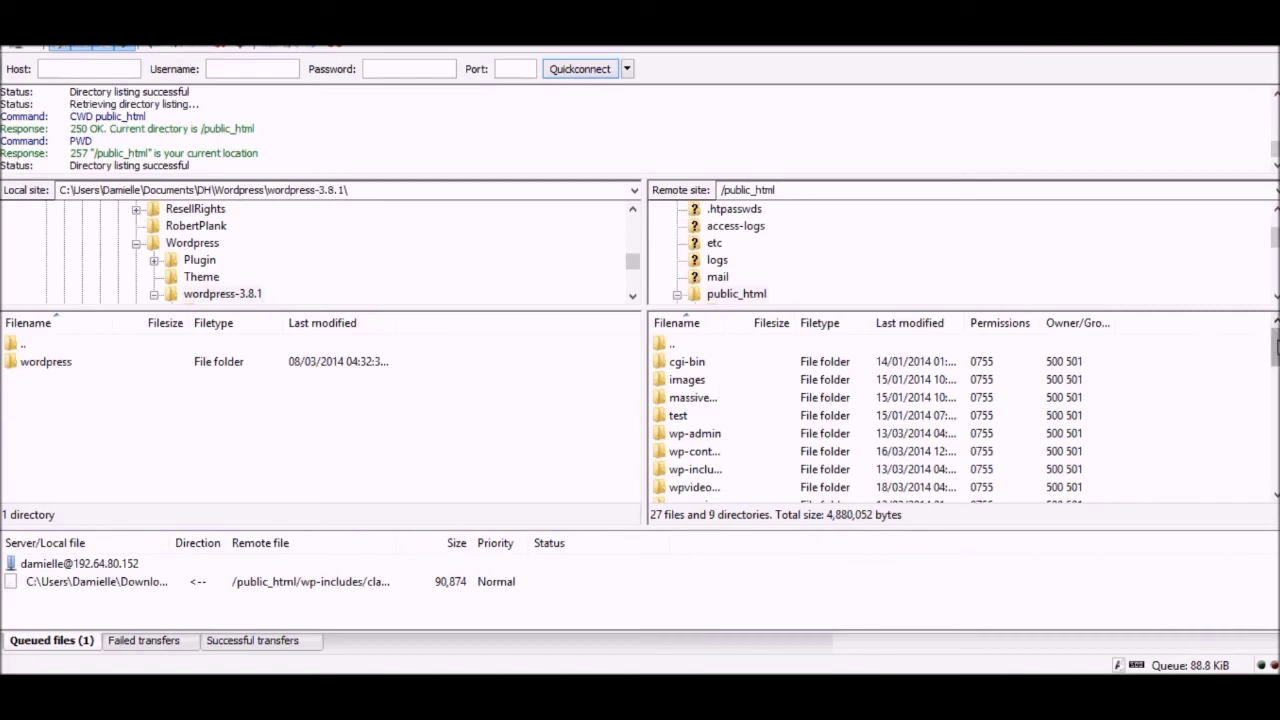
pyautogui.moveTo(1276, 345); pyautogui.dragTo(1276, 350)
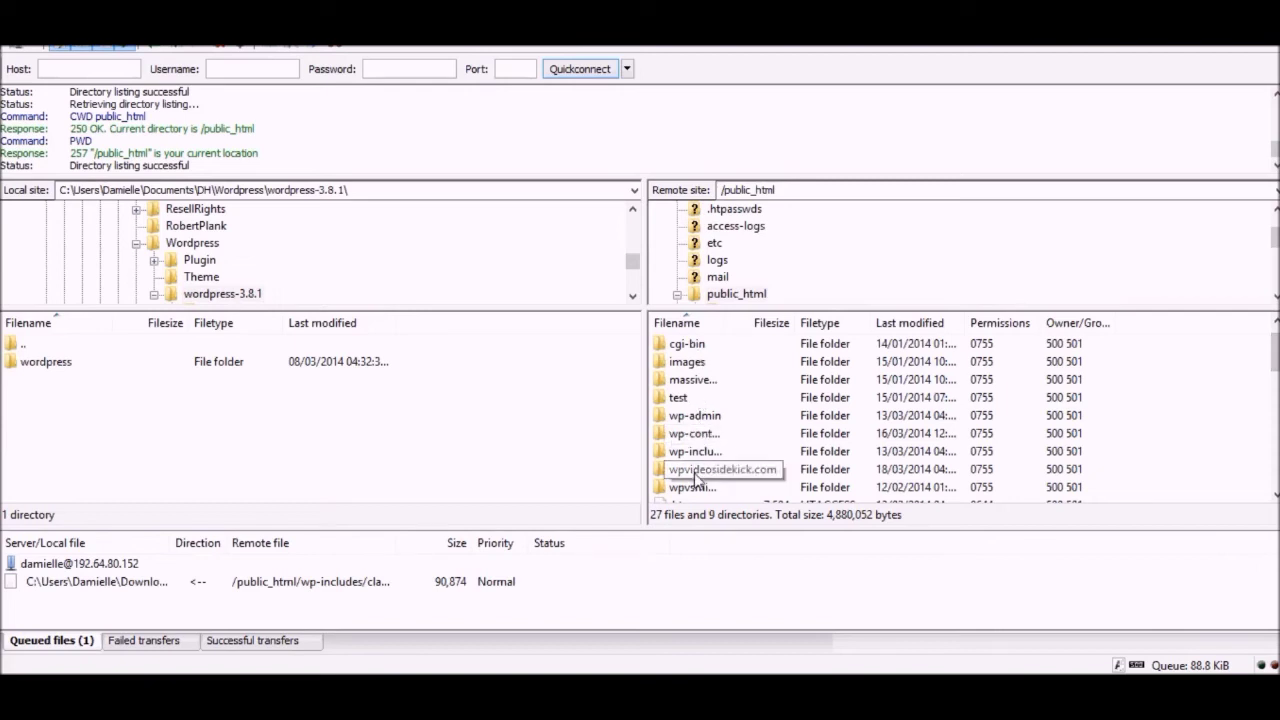
# Step: Move the remote site up to its root directory and reopen the public_html folder
pyautogui.click(700, 300)
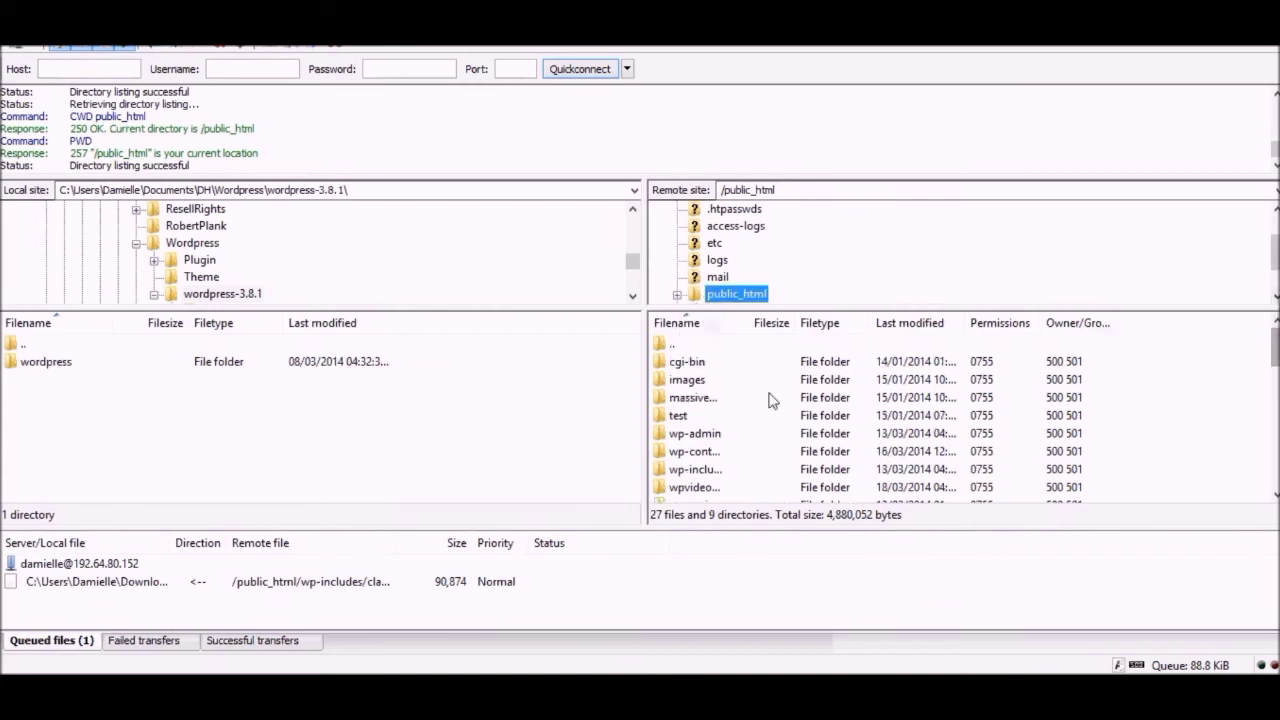
pyautogui.doubleClick(663, 346)
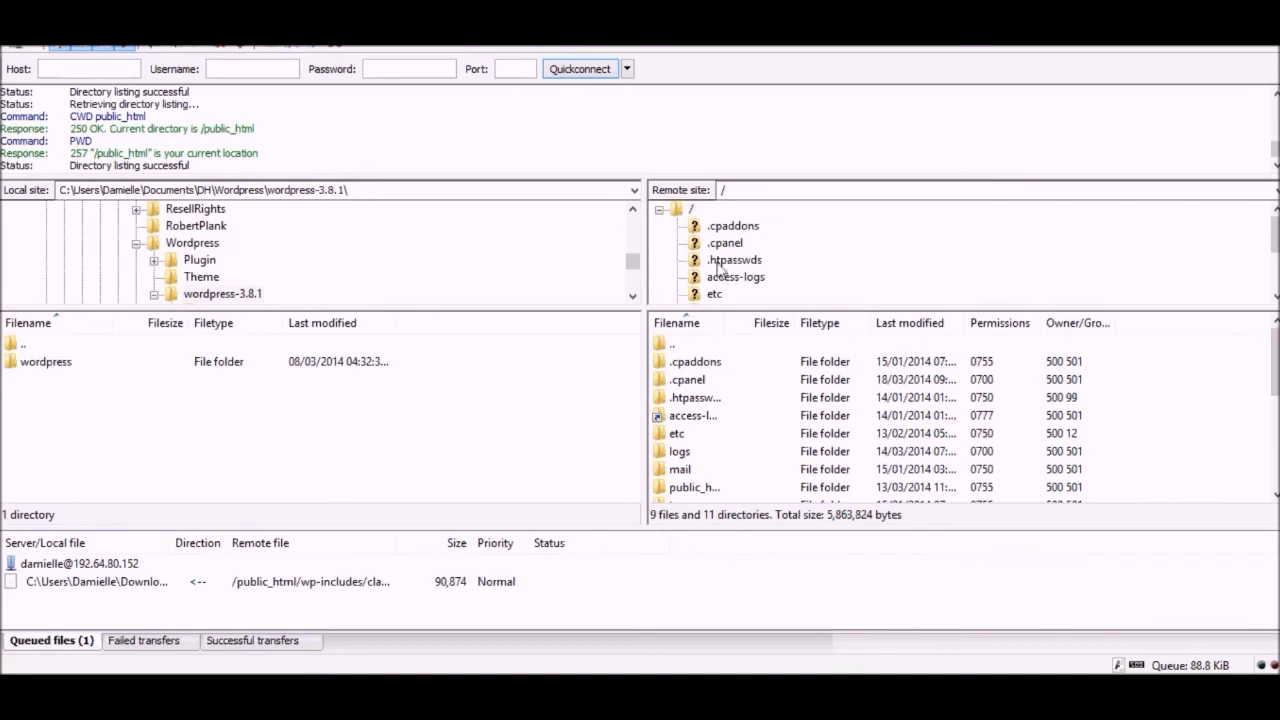
pyautogui.doubleClick(680, 488)
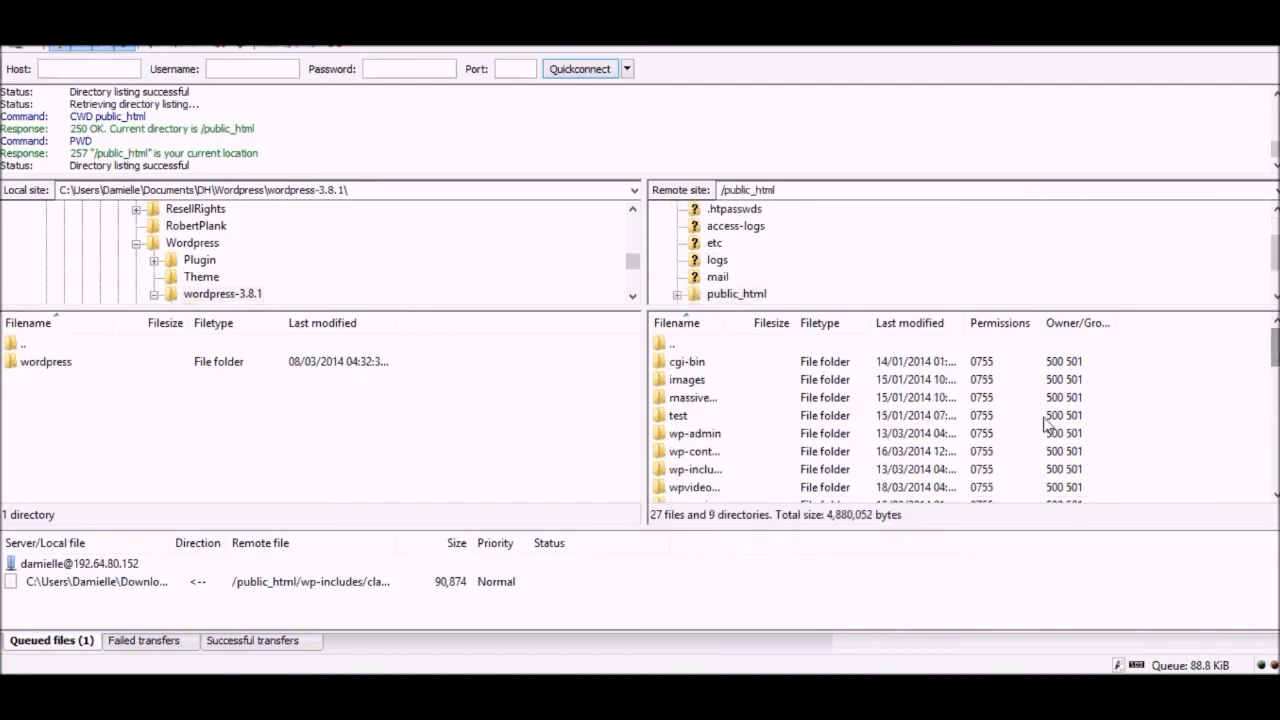
# Step: Open the wordpress folder on the local site and the wpvideosidekick.com folder inside public_html on the remote site
pyautogui.doubleClick(25, 364)
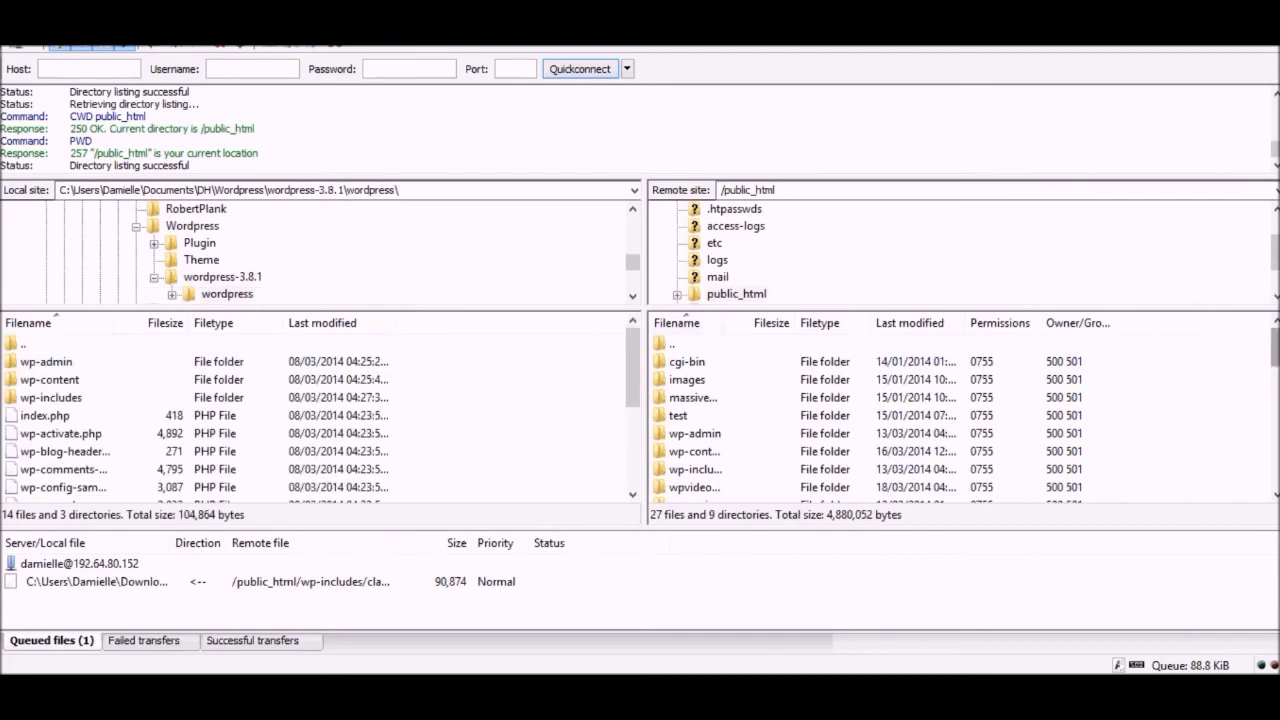
pyautogui.scroll(-1, 883, 477)
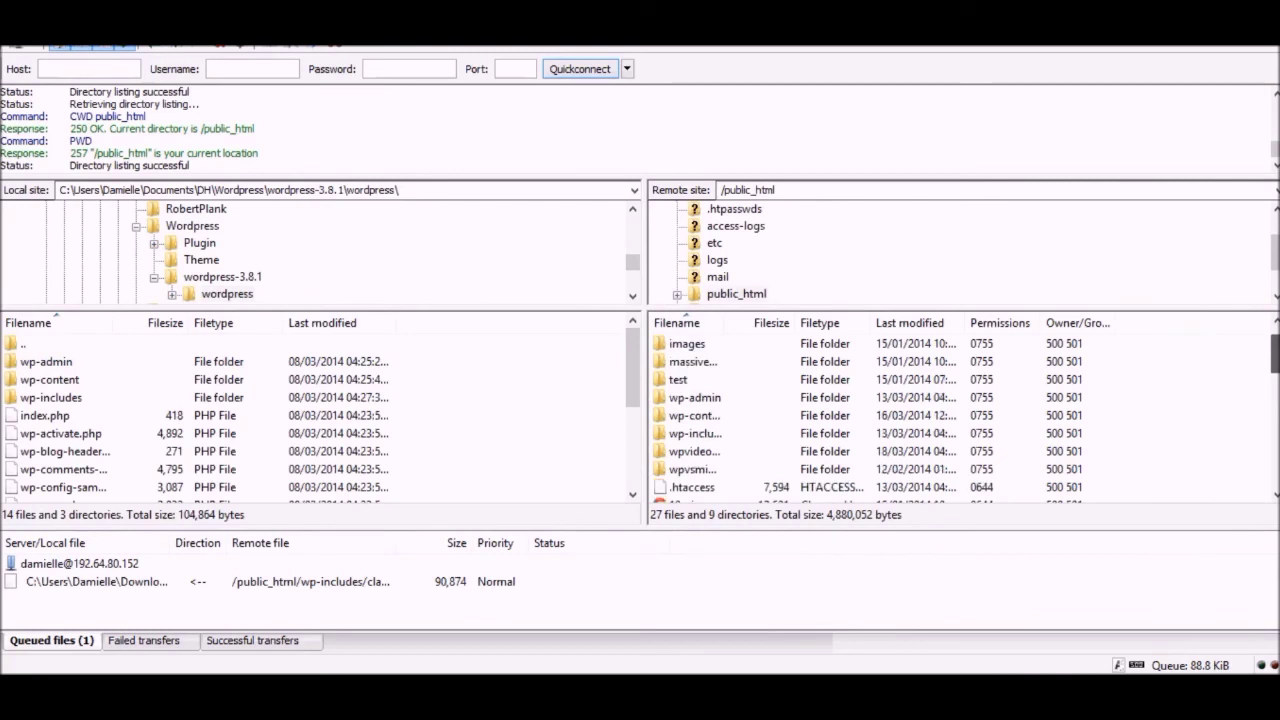
pyautogui.click(697, 459)
pyautogui.doubleClick(697, 459)
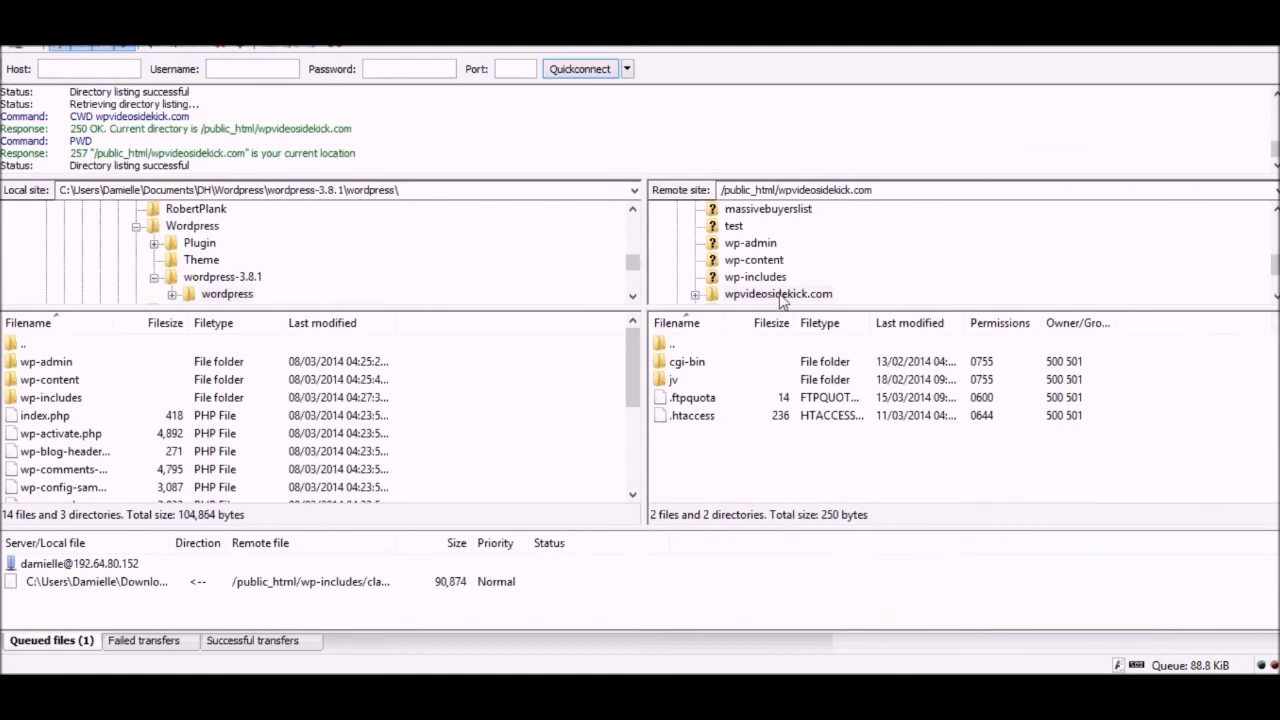
# Step: Upload all local WordPress folders and files, from wp-admin through xmlrpc.php, to the remote wpvideosidekick.com folder
pyautogui.click(27, 366)
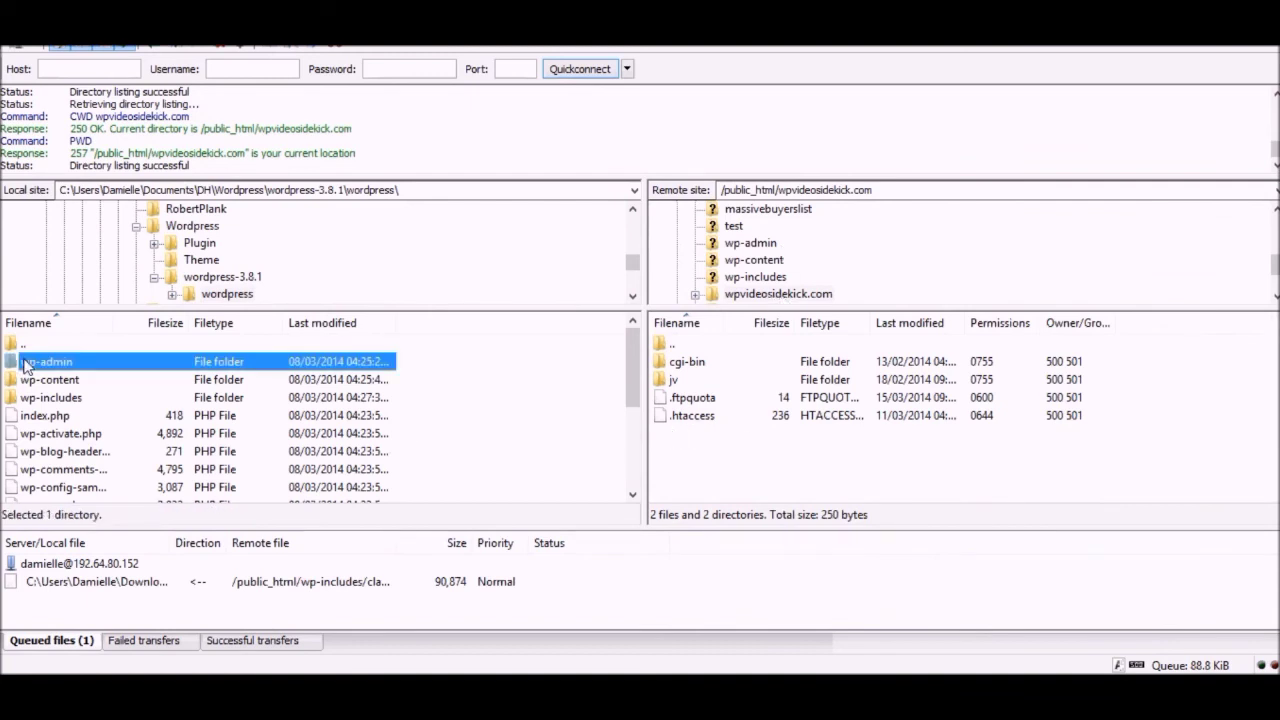
pyautogui.hotkey('shift', 'Down')
pyautogui.hotkey('shift', 'Down')
pyautogui.hotkey('shift', 'Down')
pyautogui.hotkey('shift', 'Down')
pyautogui.hotkey('shift', 'Down')
pyautogui.hotkey('shift', 'Down')
pyautogui.hotkey('shift', 'Down')
pyautogui.hotkey('shift', 'Down')
pyautogui.hotkey('shift', 'Down')
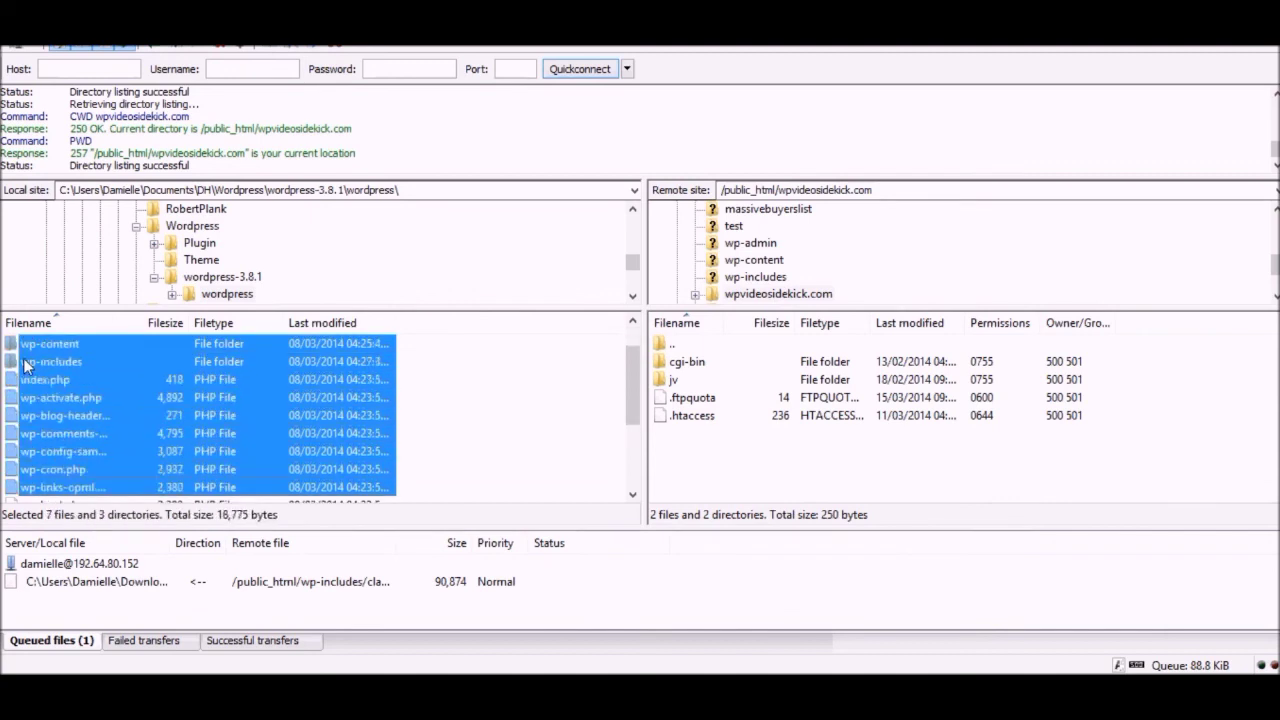
pyautogui.hotkey('shift', 'Down')
pyautogui.hotkey('shift', 'Down')
pyautogui.hotkey('shift', 'Down')
pyautogui.hotkey('shift', 'Down')
pyautogui.hotkey('shift', 'Down')
pyautogui.hotkey('shift', 'Down')
pyautogui.hotkey('shift', 'Down')
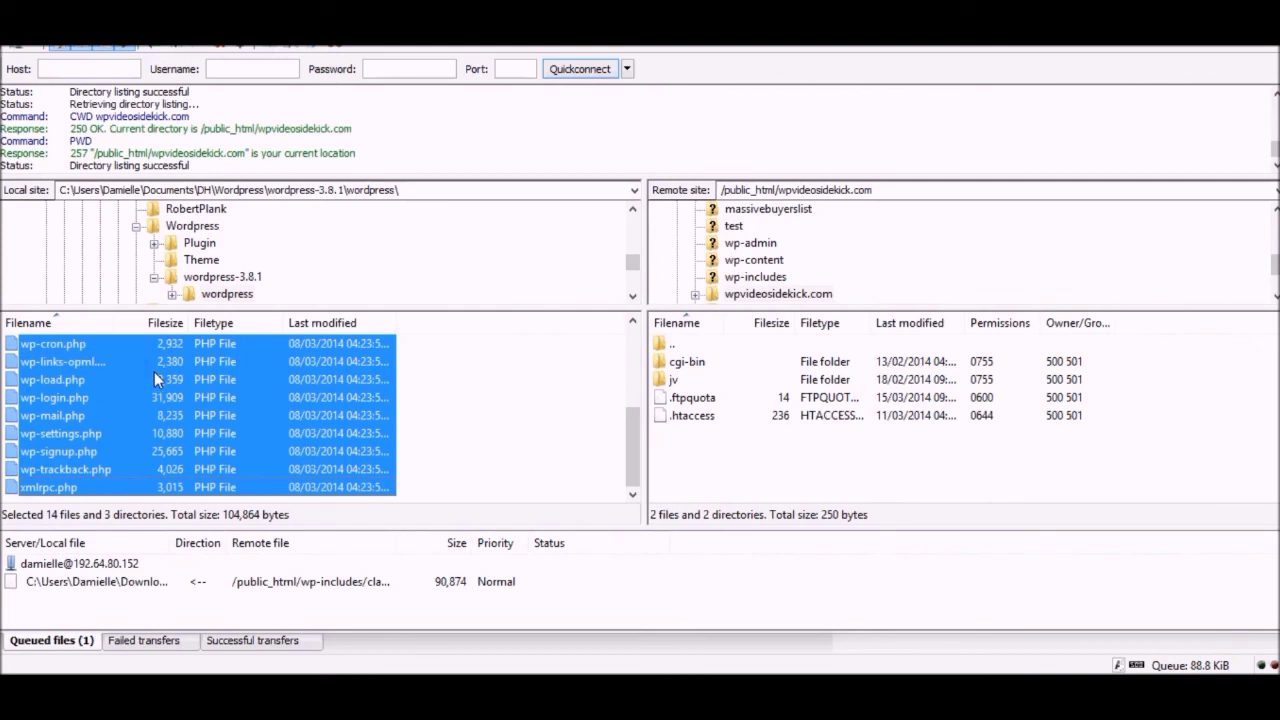
pyautogui.moveTo(171, 378); pyautogui.dragTo(597, 449)
pyautogui.moveTo(797, 423); pyautogui.dragTo(278, 437)
pyautogui.rightClick(259, 427)
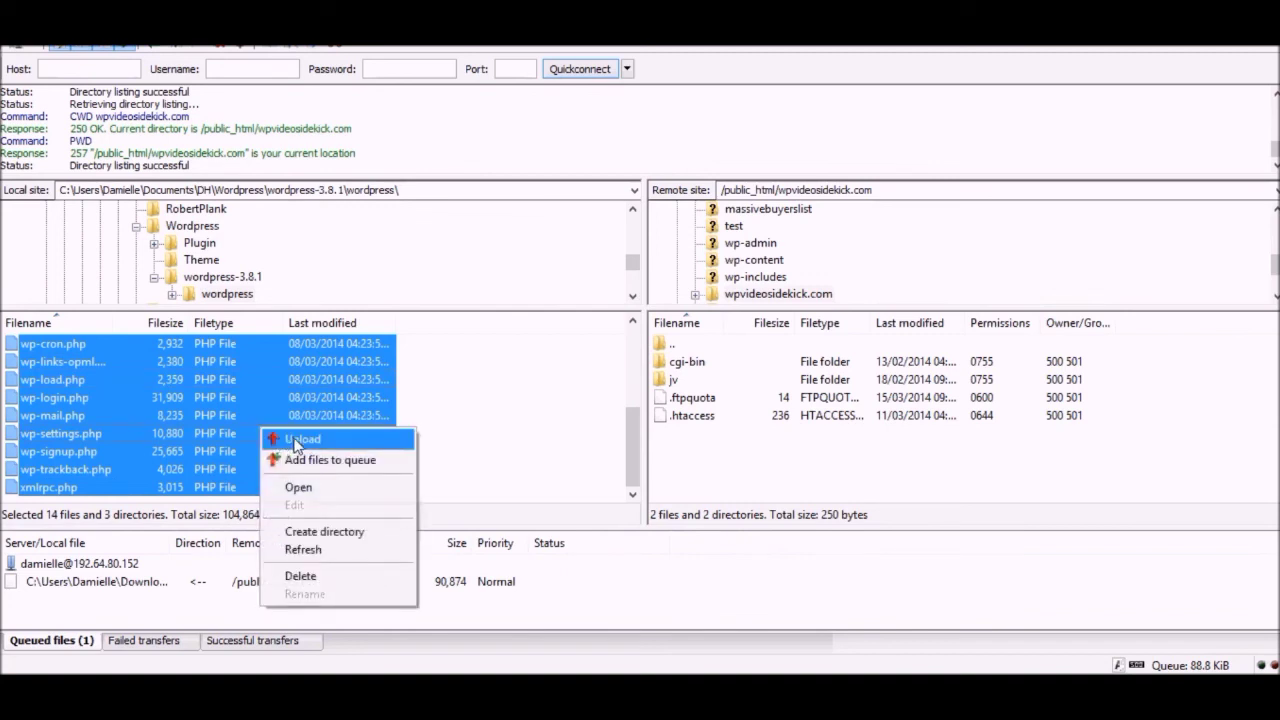
pyautogui.click(296, 440)
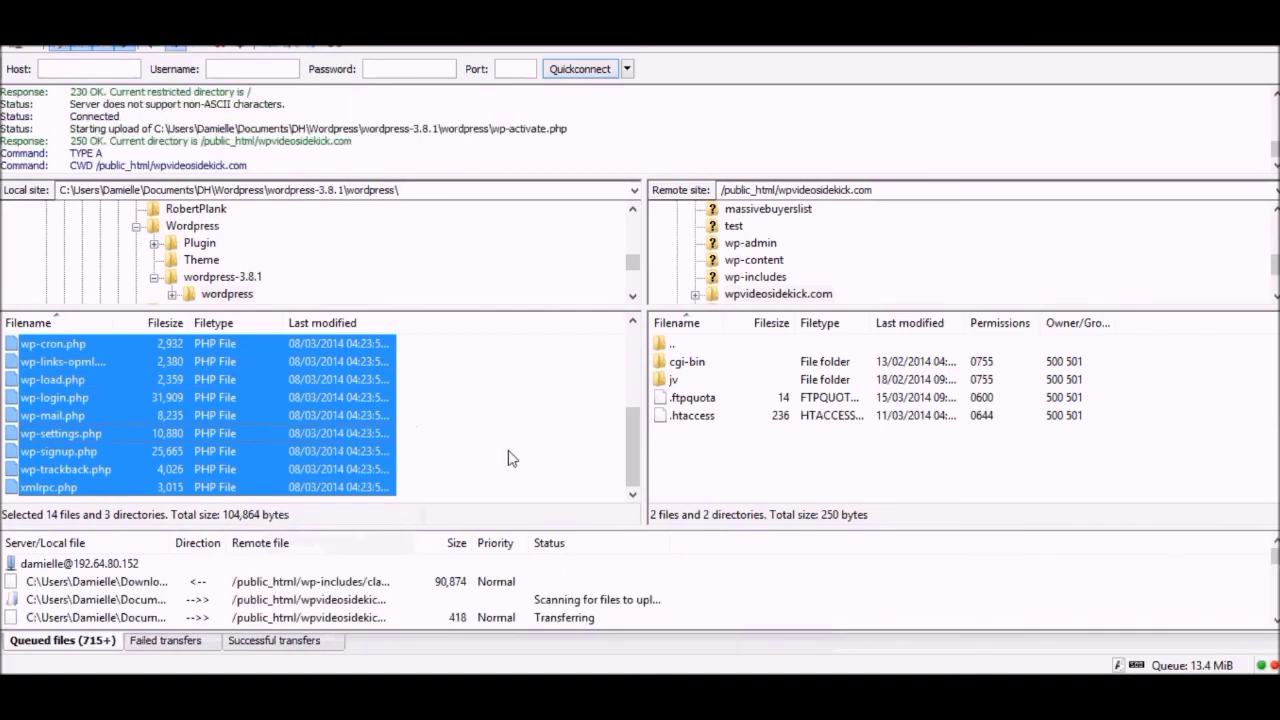